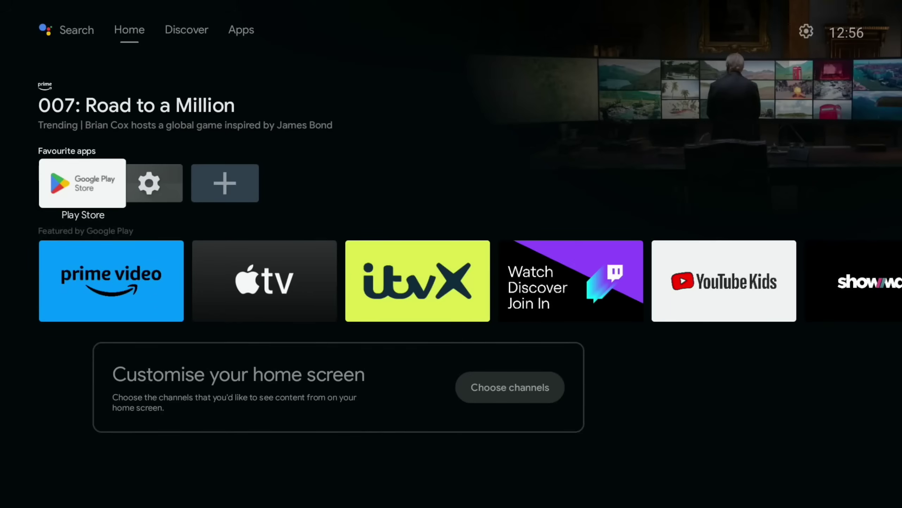
Step: Browse the apps in the Featured by Google Play row of the Android TV home screen
key(Down)
key(Right)
key(Right)
key(Right)
key(Right)
key(Right)
key(Right)
key(Right)
key(Right)
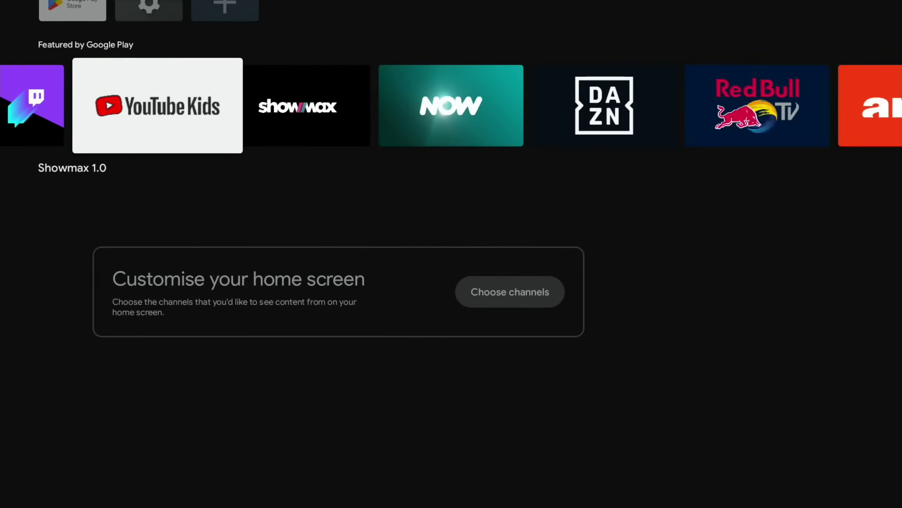
key(Left)
key(Left)
key(Left)
key(Left)
key(Up)
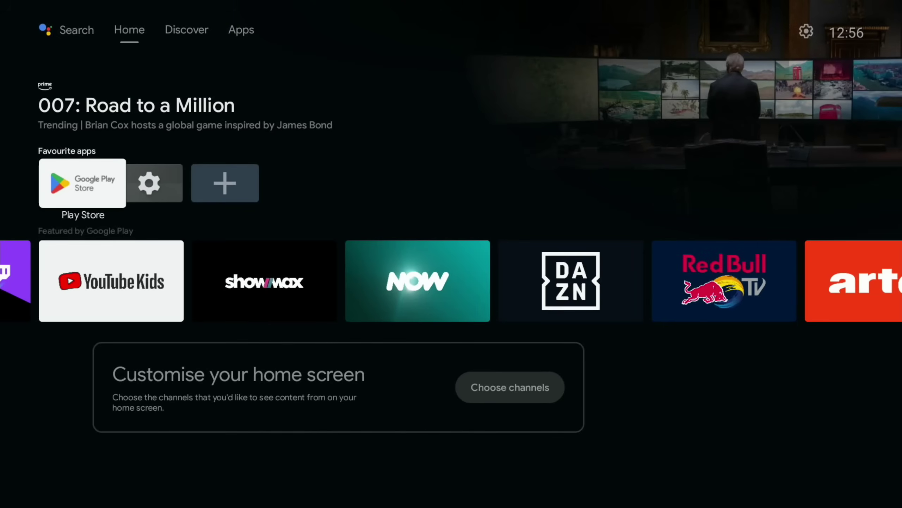
Step: View the featured Apple TV app's listing, opening it with Google Play Store just once, and return to the home screen
key(Down)
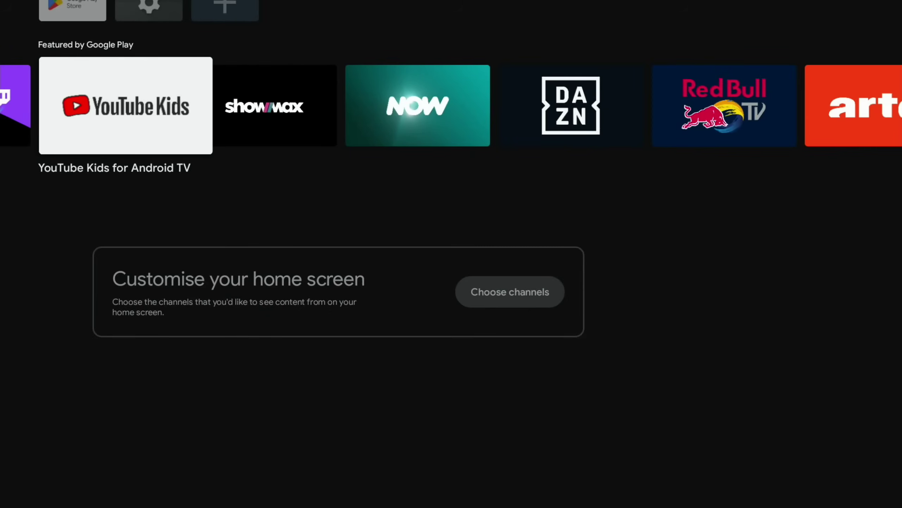
key(Left)
key(Left)
key(Left)
key(Return)
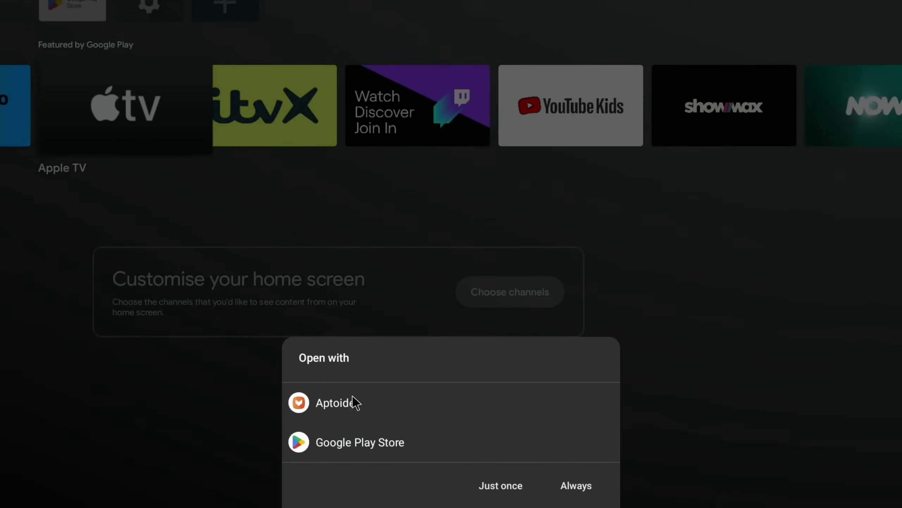
click(350, 439)
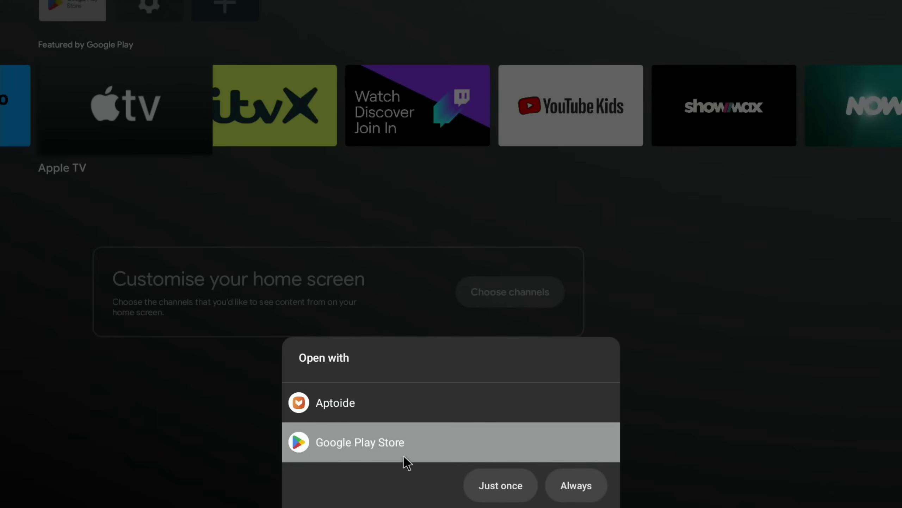
click(514, 485)
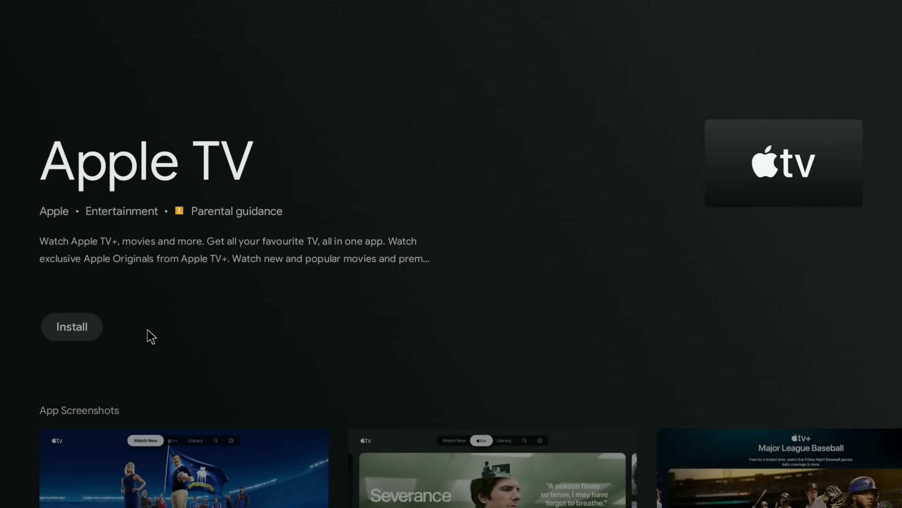
key(Escape)
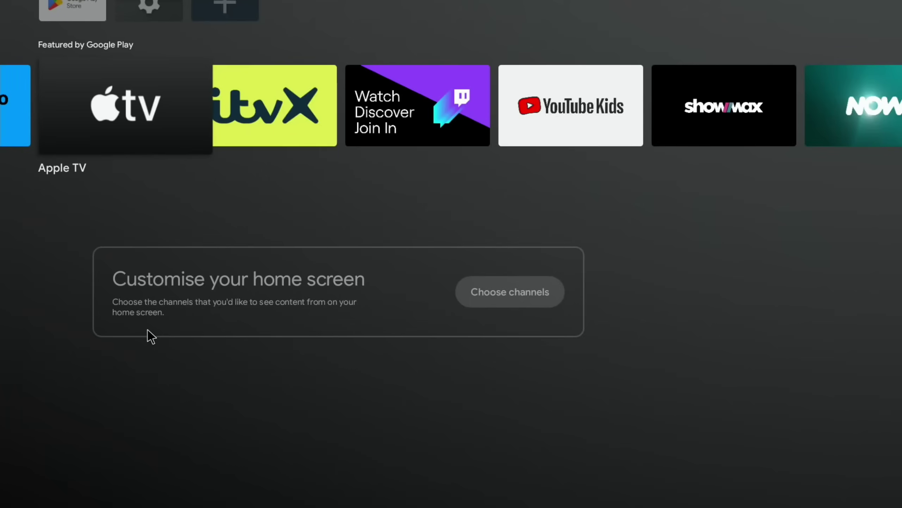
Step: Shut down the device from the System settings and confirm the shutdown
key(Up)
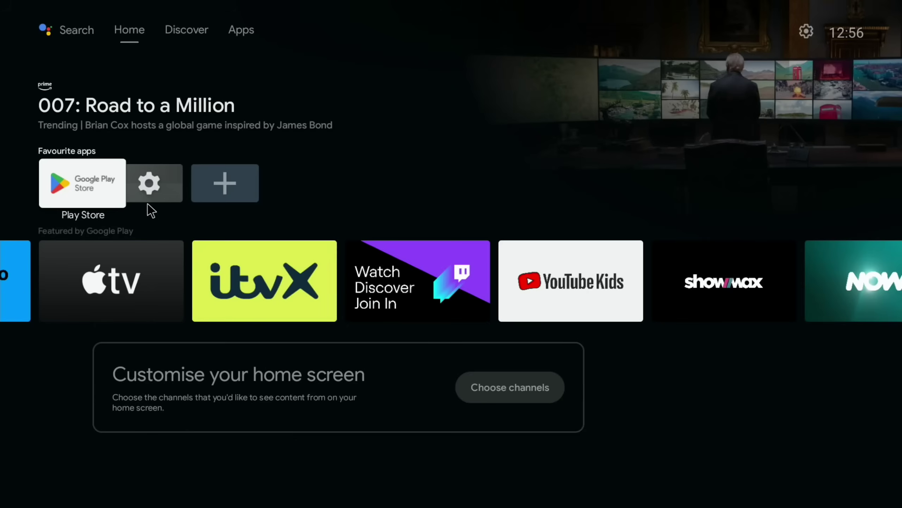
click(148, 184)
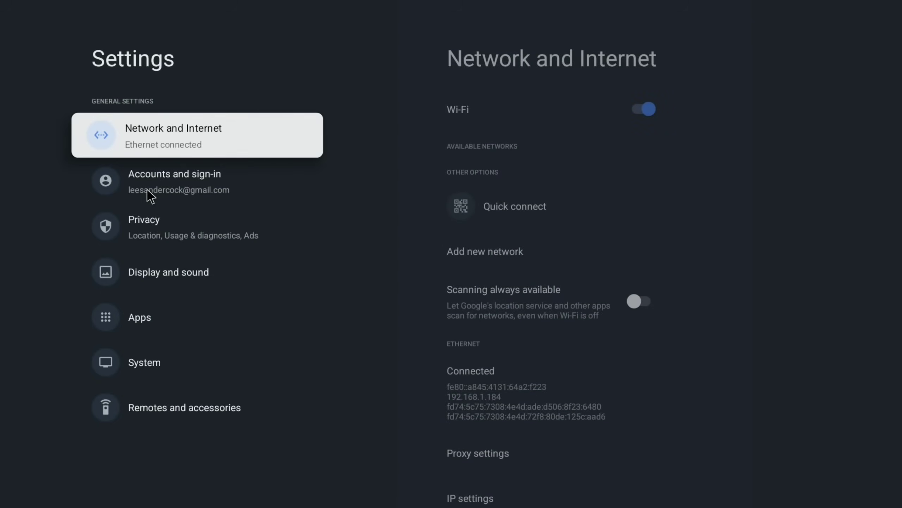
click(149, 353)
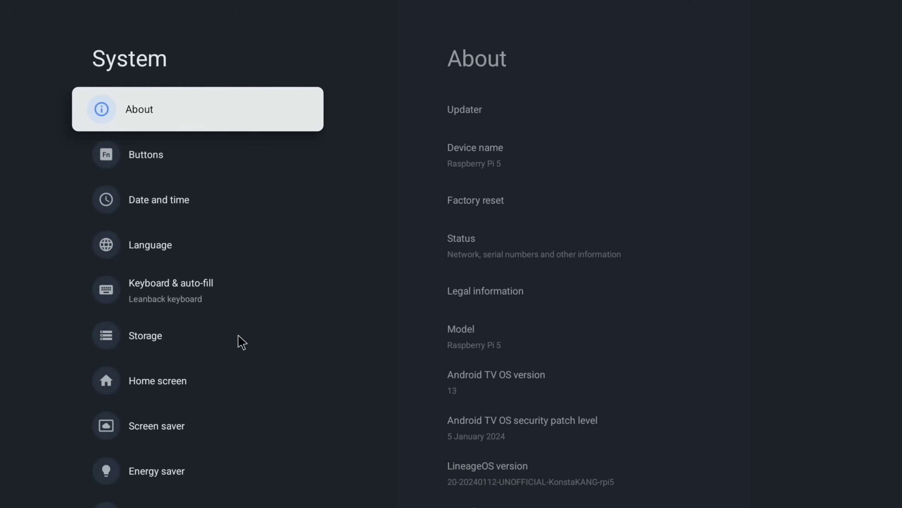
scroll(239, 342, down, 5)
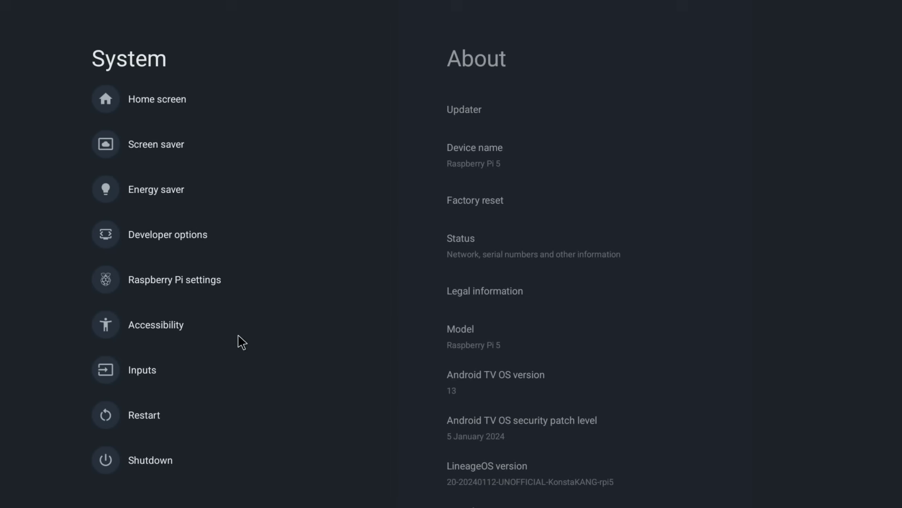
click(152, 452)
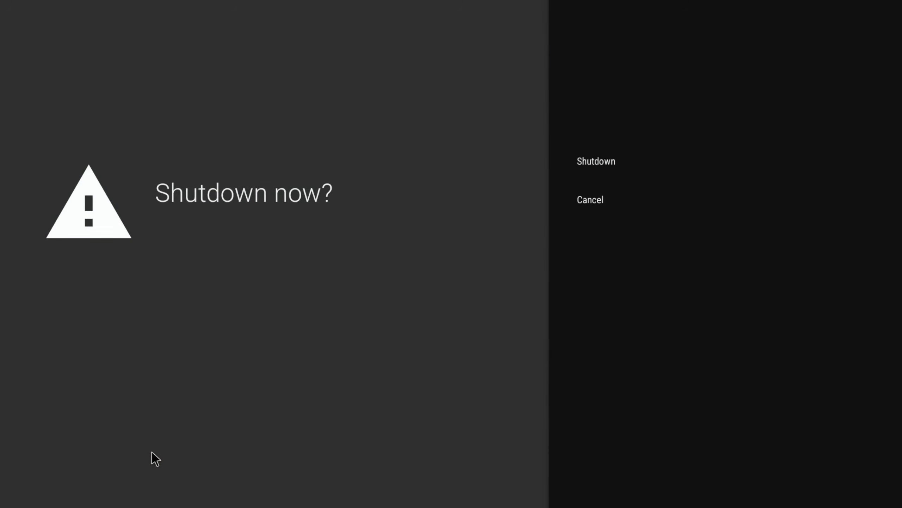
click(596, 162)
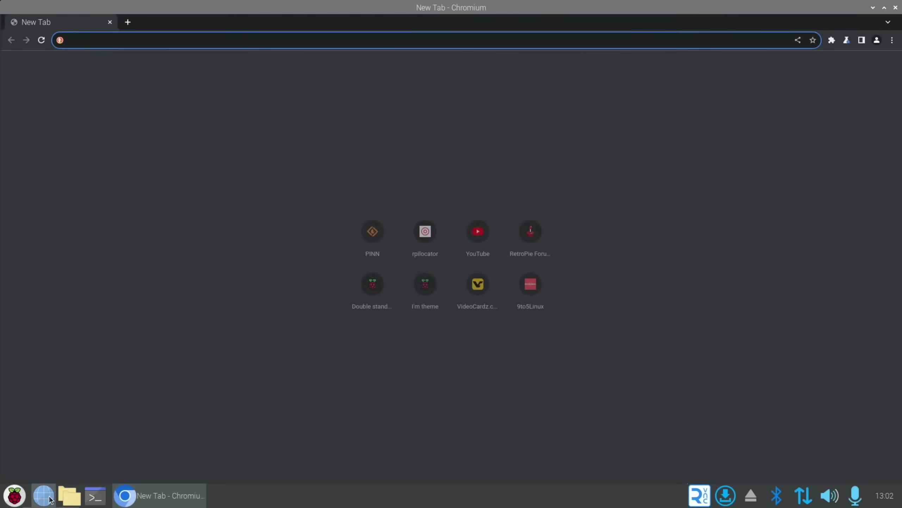
Step: In Chromium, search the web for konstakang and open the KonstaKANG.com site
text(konstakang)
key(Return)
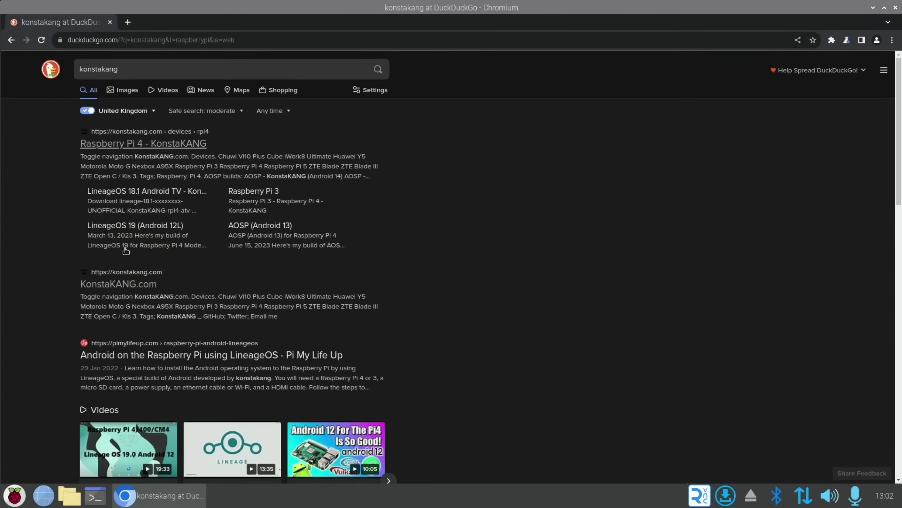
click(122, 284)
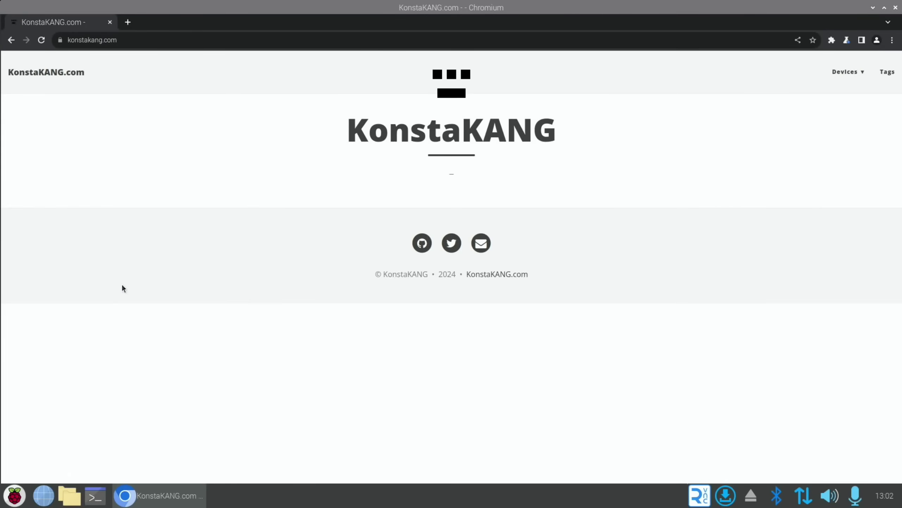
Step: Open the Raspberry Pi 5 page for LineageOS 20 Android TV (Android 13) and find its download links
mouse_move(848, 72)
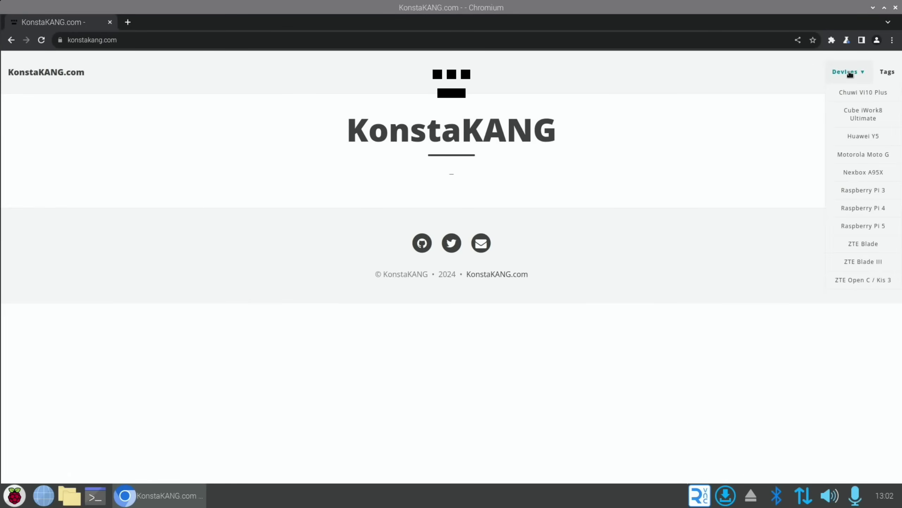
click(860, 226)
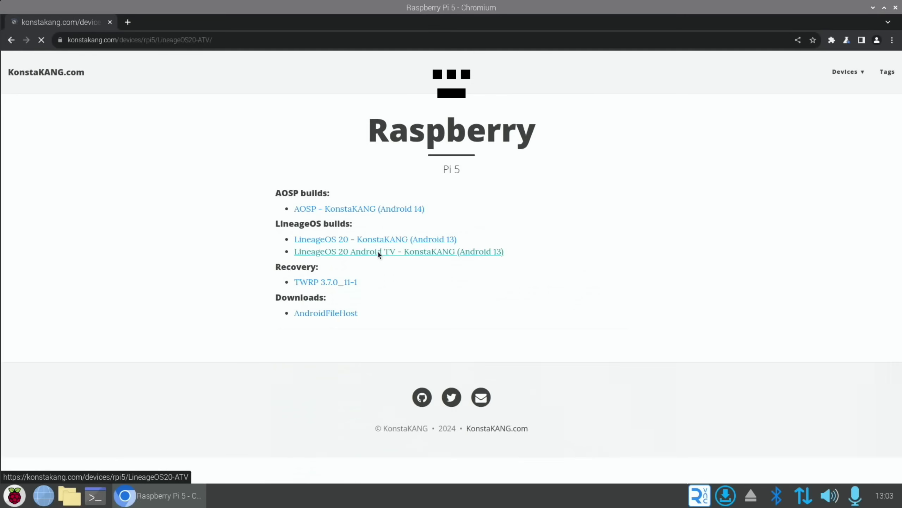
click(282, 253)
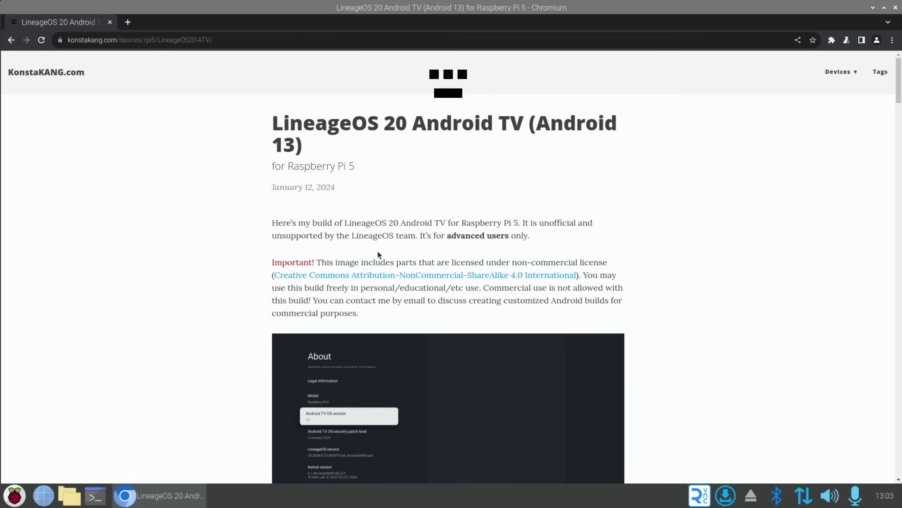
scroll(378, 253, down, 8)
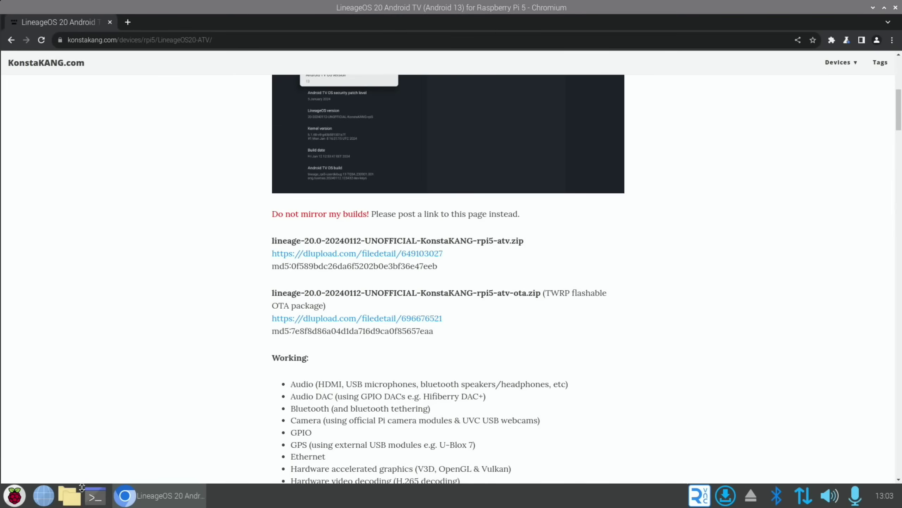
Step: In the file manager, check the Downloads folder for the lineage-20.0-20240112 KonstaKANG zip and close the window
click(81, 490)
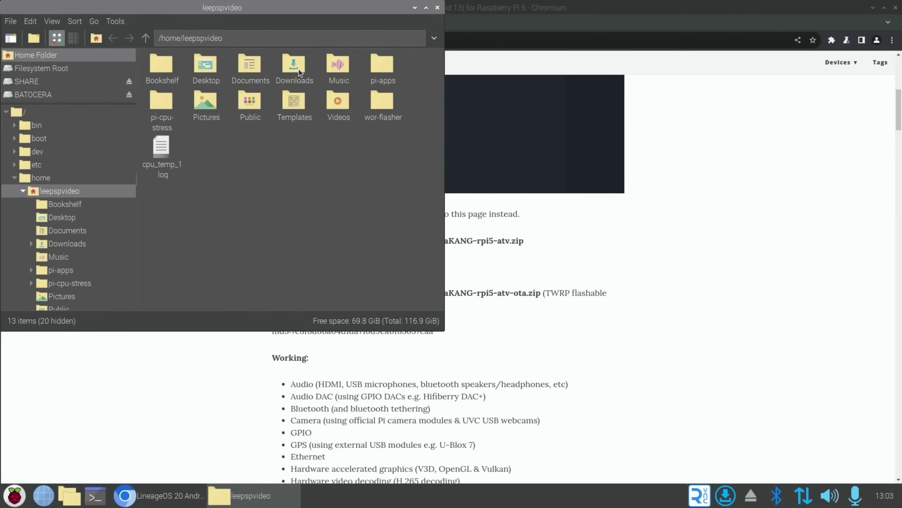
double_click(308, 84)
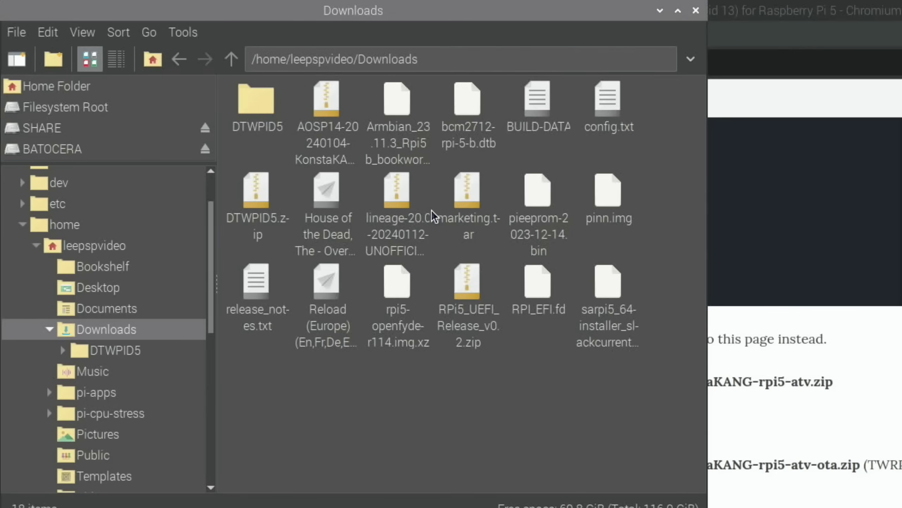
click(394, 204)
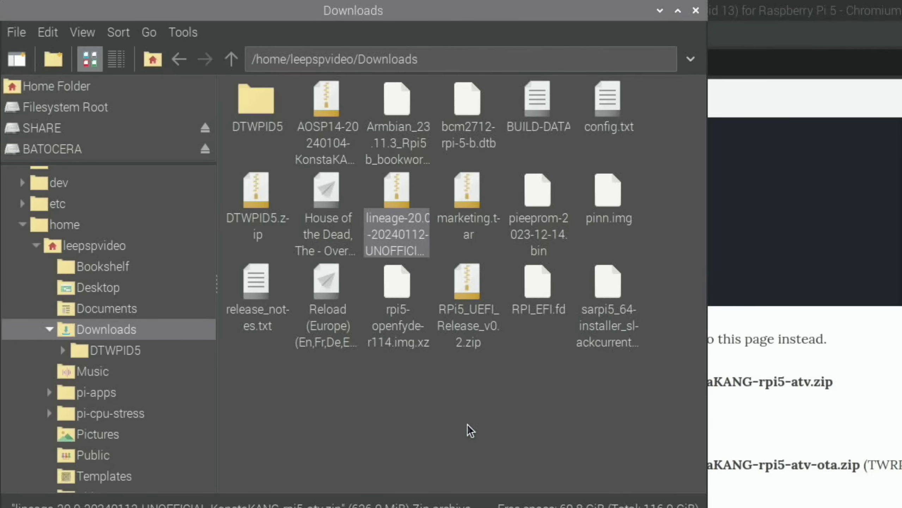
click(707, 14)
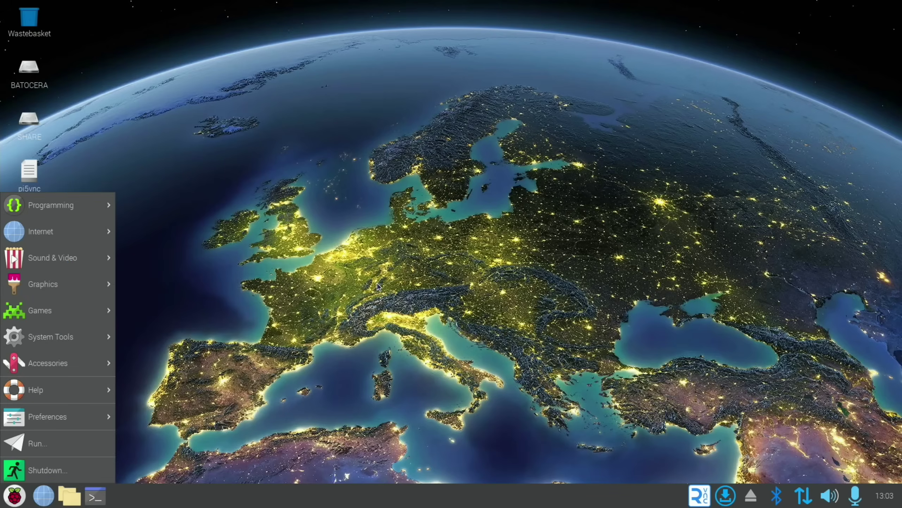
Step: Search the applications for image and launch Raspberry Pi Imager
text(image)
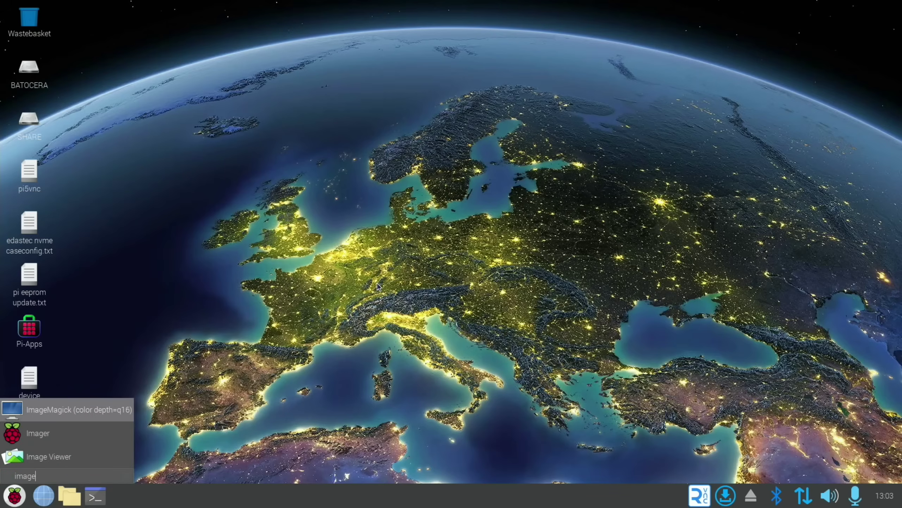
key(Down)
key(Return)
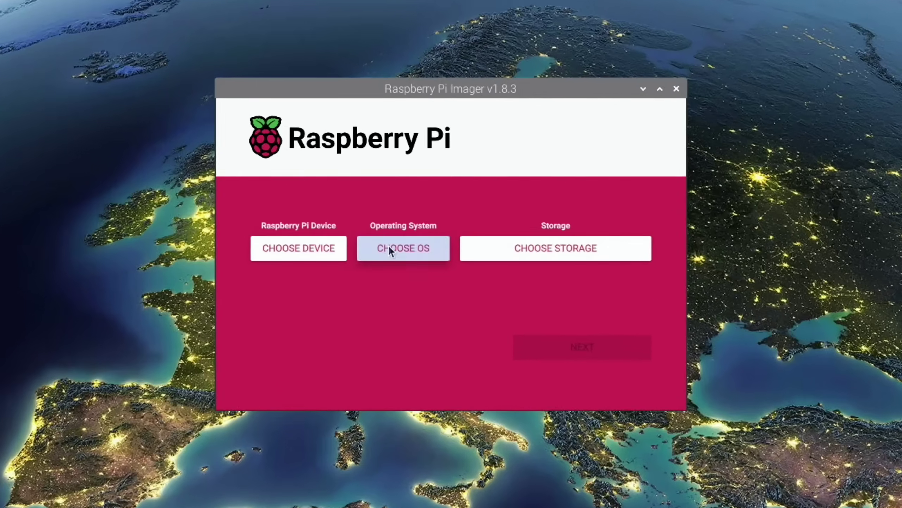
Step: Choose the custom image lineage-20.0-20240112-UNOFFICIAL-KonstaKANG-rpi5-atv.zip from Downloads as the operating system
click(405, 250)
scroll(408, 248, down, 5)
scroll(364, 249, down, 3)
click(294, 409)
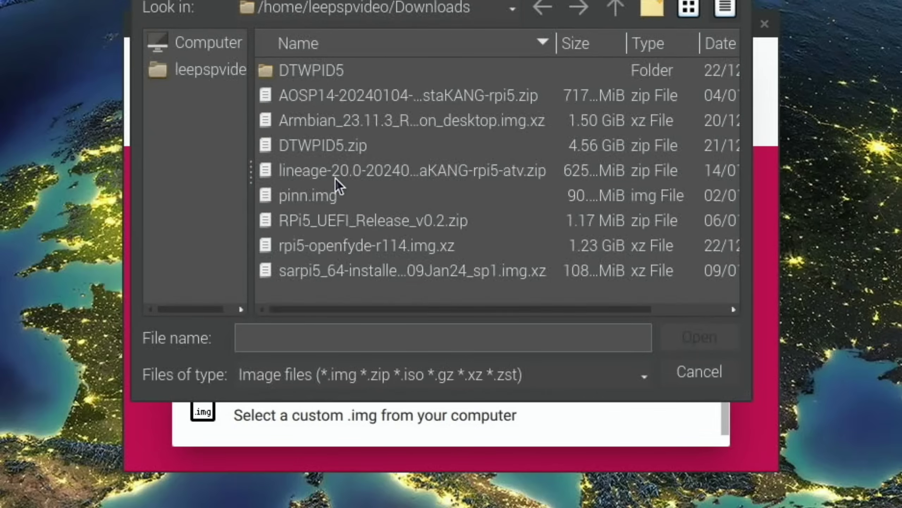
click(433, 169)
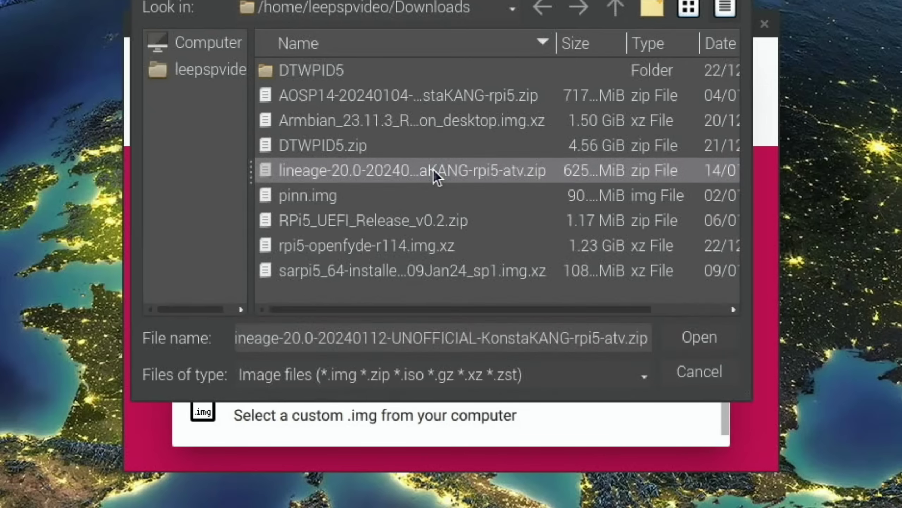
click(687, 339)
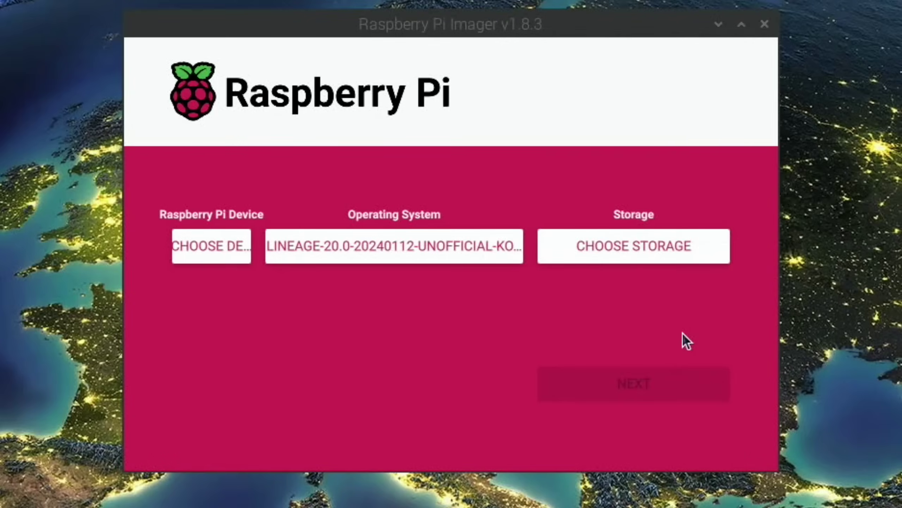
Step: Select the TCSUNBOW X3 120GB drive as the storage and proceed with the write
click(638, 250)
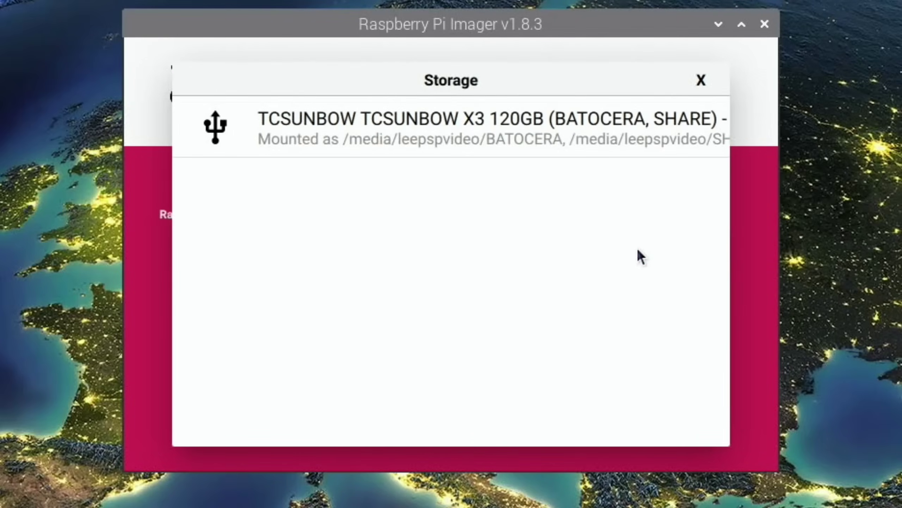
click(510, 137)
click(613, 383)
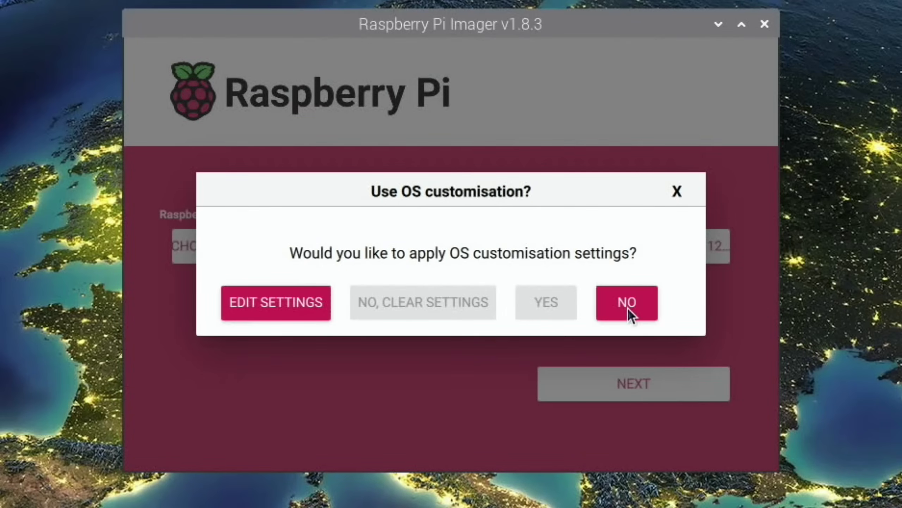
Step: Decline OS customisation, agree to erase the drive, and enter the account password to authorise writing the image
click(629, 309)
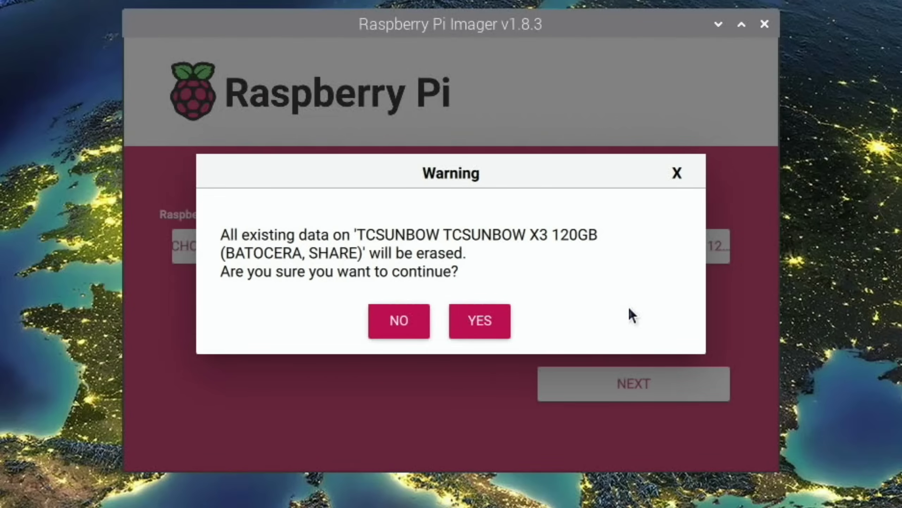
click(481, 320)
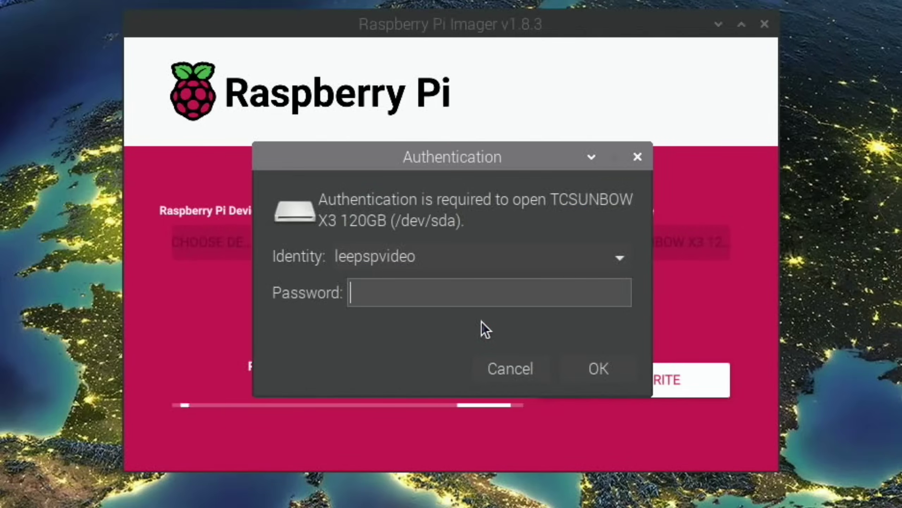
text(********)
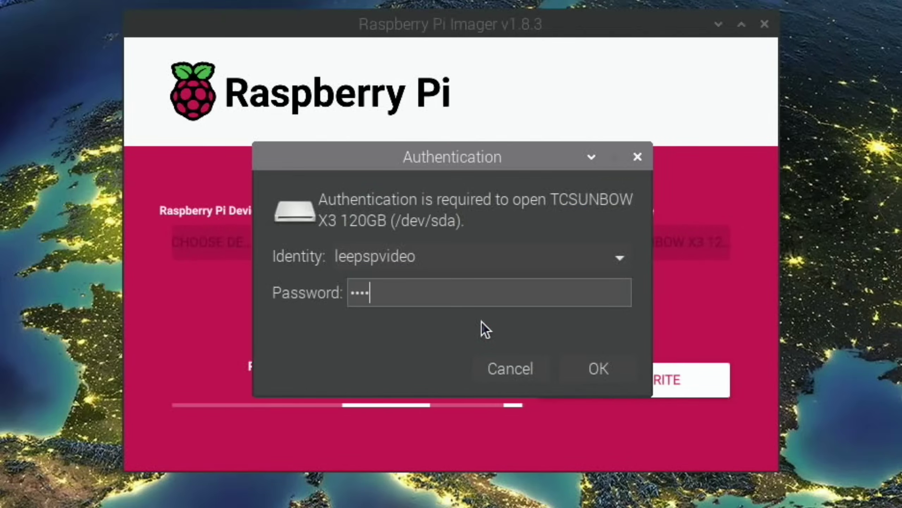
key(Return)
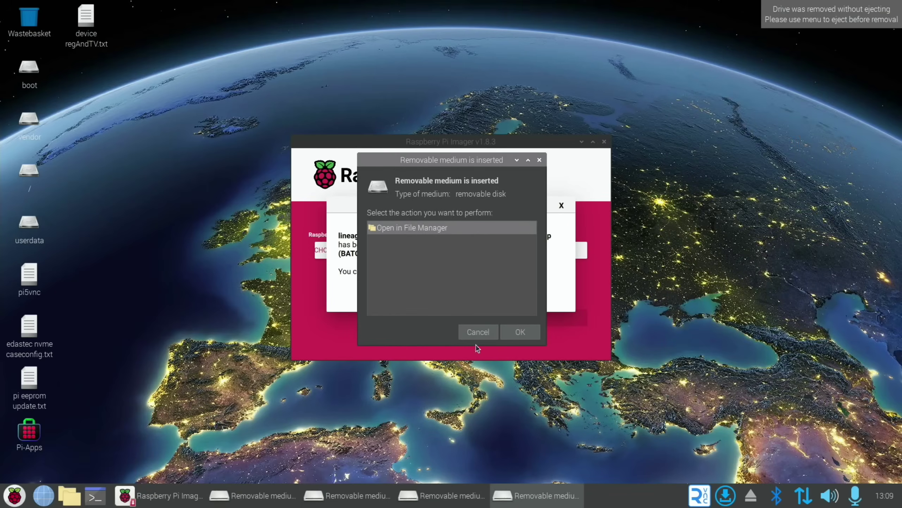
Step: Dismiss all the removable medium dialogs without opening the drive's partitions
click(478, 337)
click(478, 337)
click(478, 337)
click(478, 337)
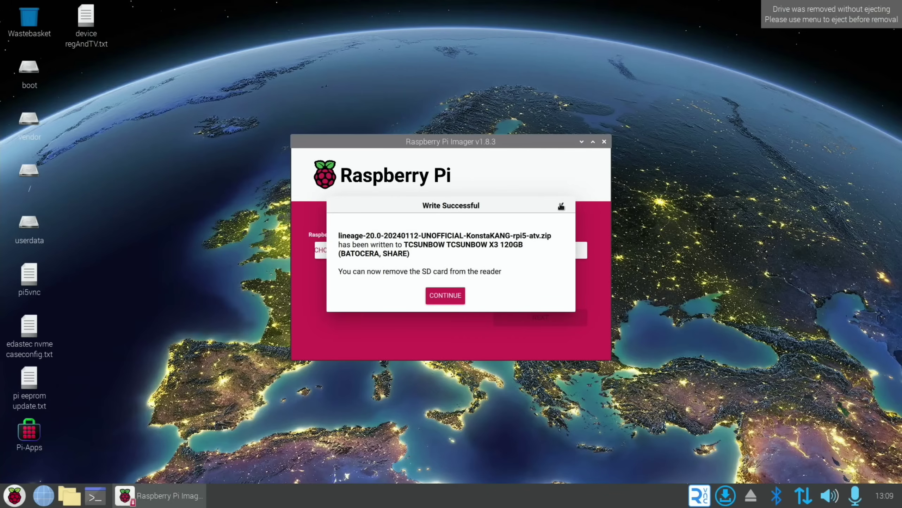
Step: Close Raspberry Pi Imager and open config.txt from the written drive's boot partition in the text editor
click(560, 207)
click(604, 142)
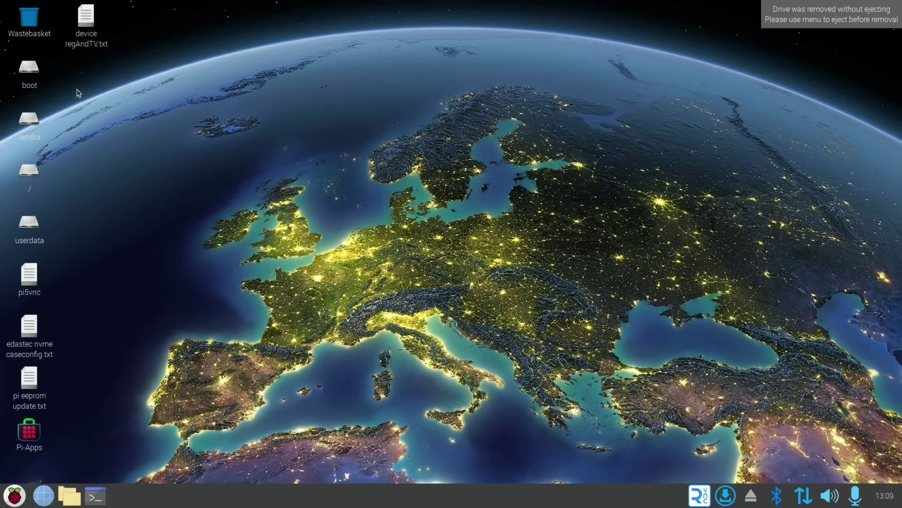
double_click(32, 70)
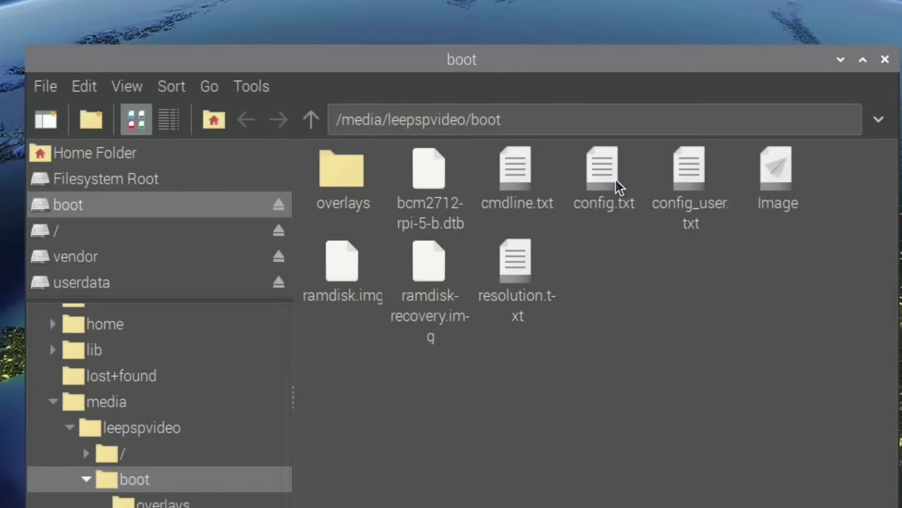
double_click(607, 175)
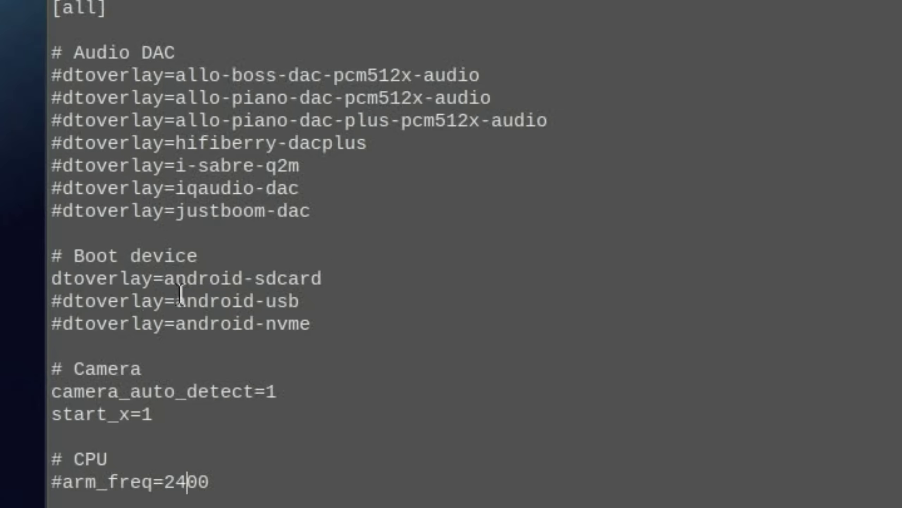
Step: Under Boot device in config.txt, uncomment dtoverlay=android-usb and comment out dtoverlay=android-sdcard
click(60, 302)
key(BackSpace)
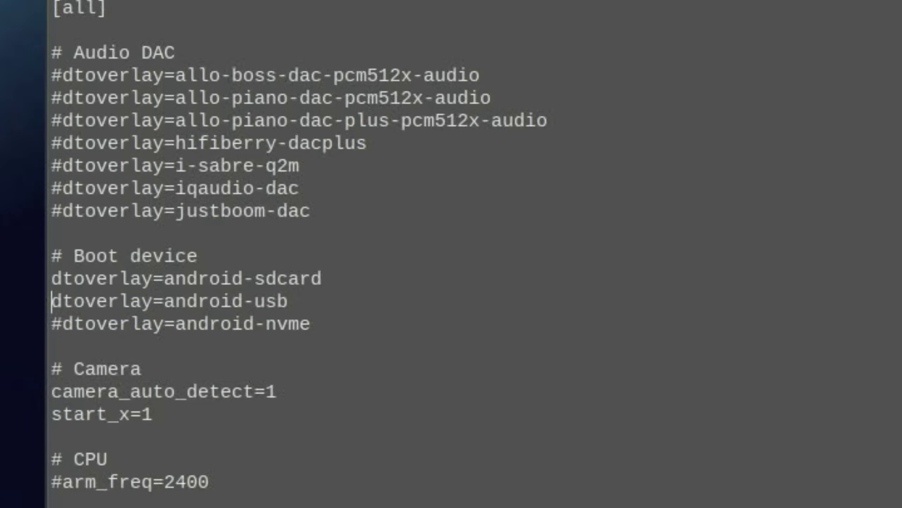
click(50, 280)
text(#)
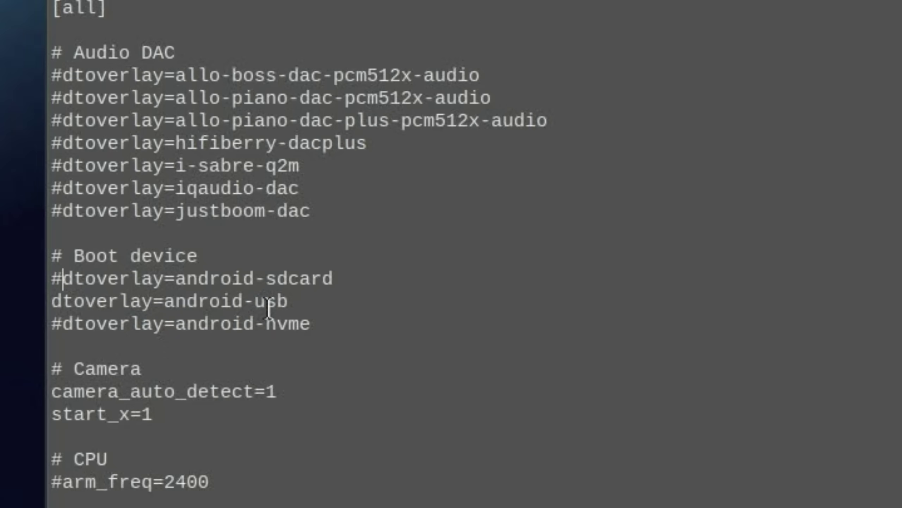
Step: Change the commented CPU line to #arm_freq=2800, save config.txt and close the editor
click(188, 481)
key(BackSpace)
text(8)
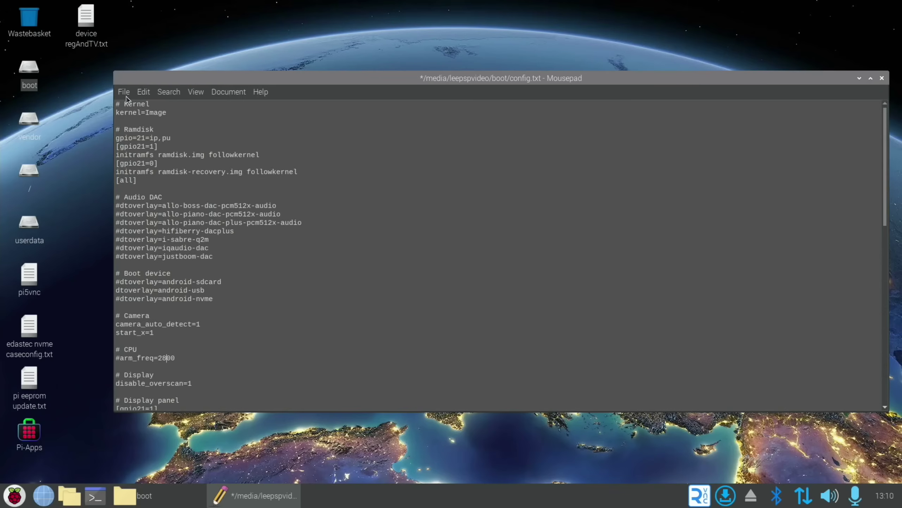
click(126, 96)
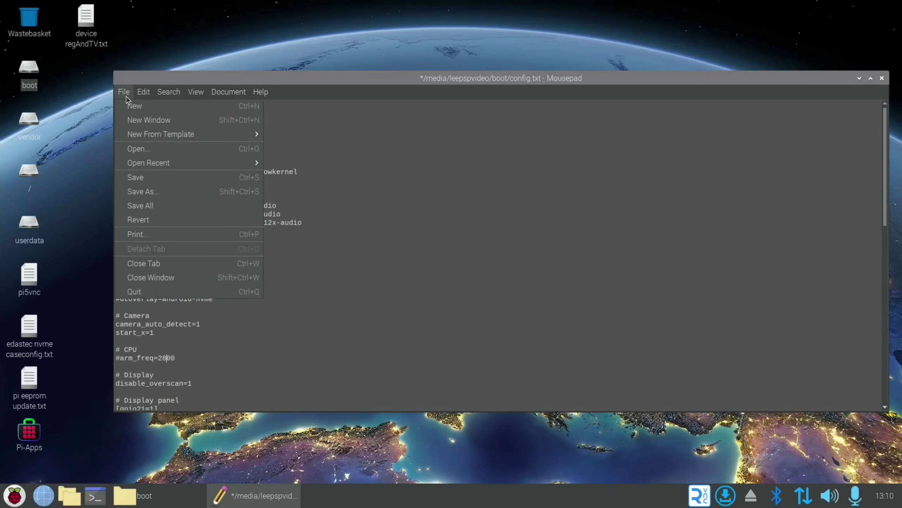
click(138, 175)
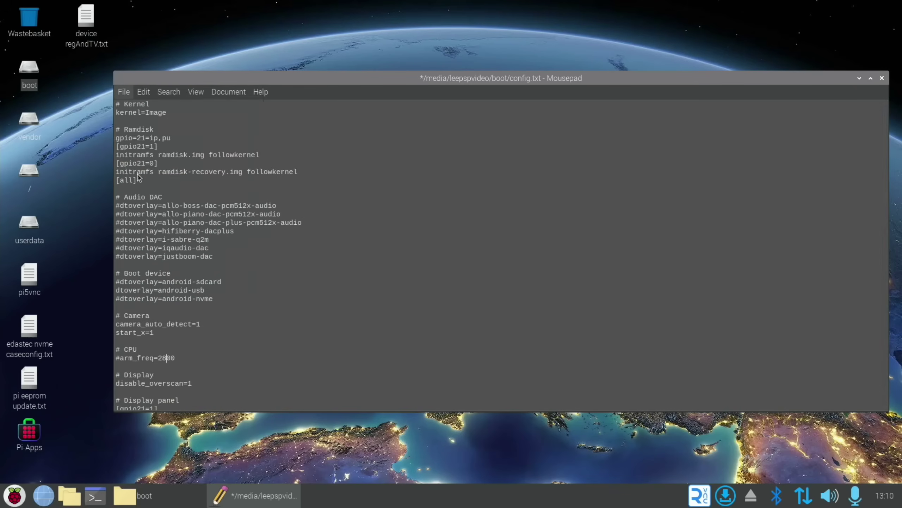
click(882, 79)
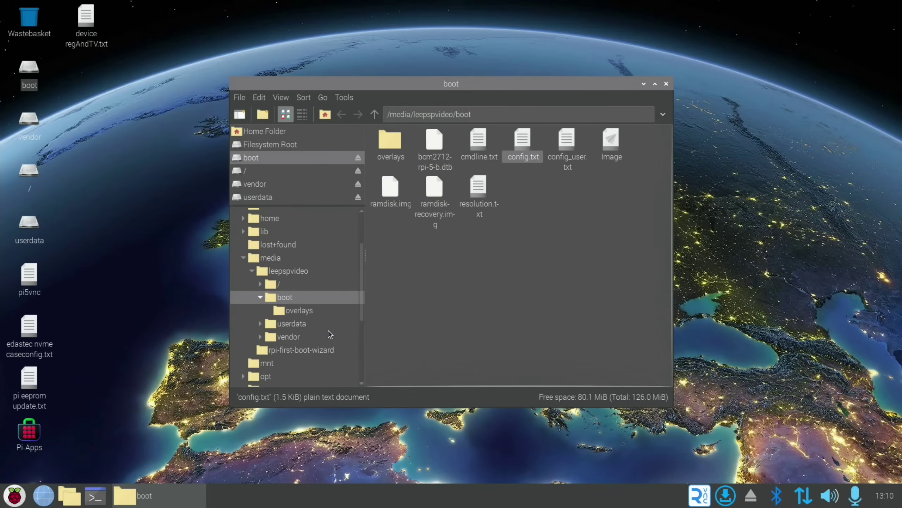
Step: Close the boot partition's file window and shut down Raspberry Pi OS
click(666, 84)
click(21, 499)
click(72, 472)
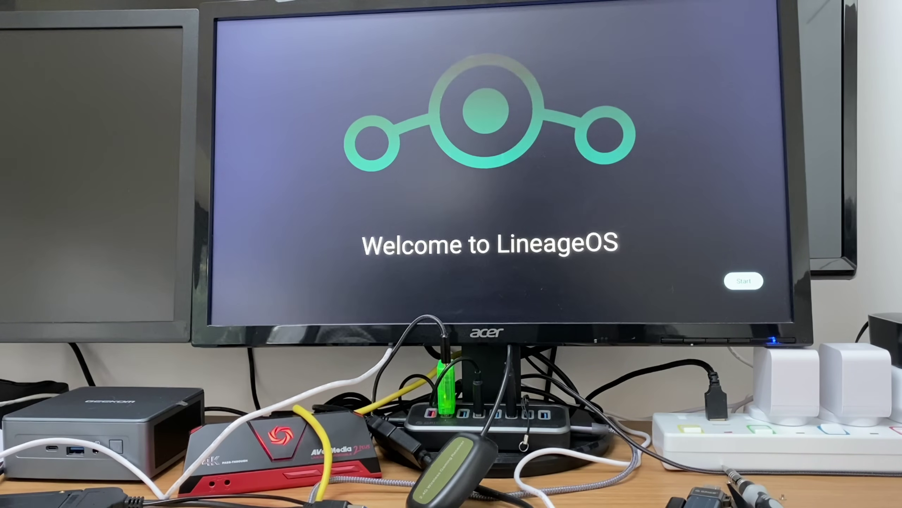
Step: Start the LineageOS setup and choose English (United Kingdom) as the language
click(741, 280)
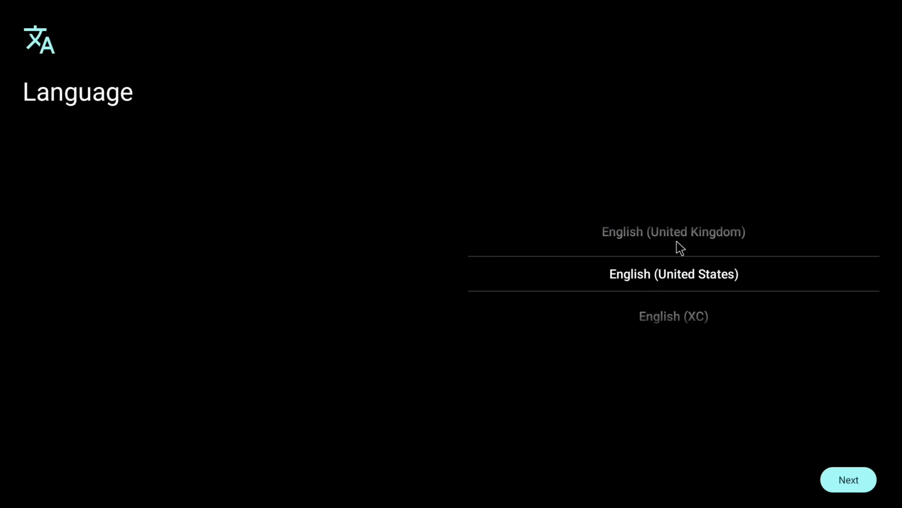
click(677, 241)
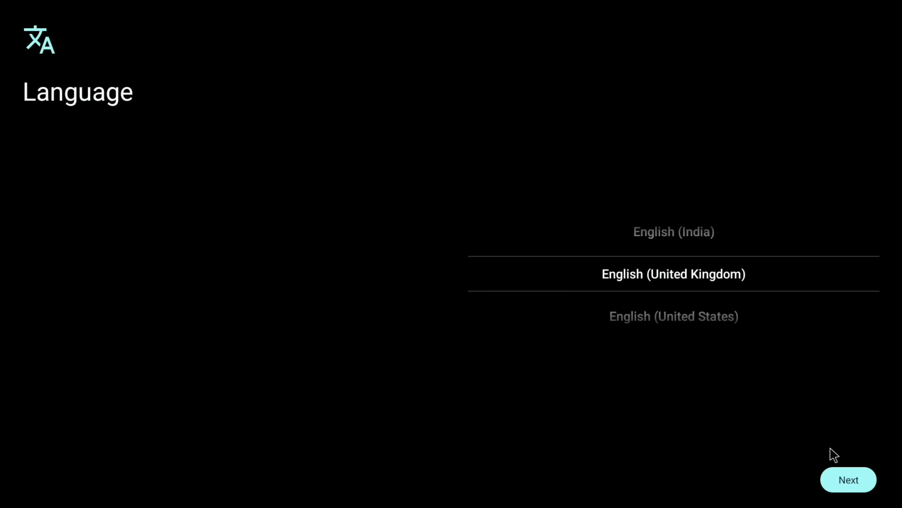
click(839, 479)
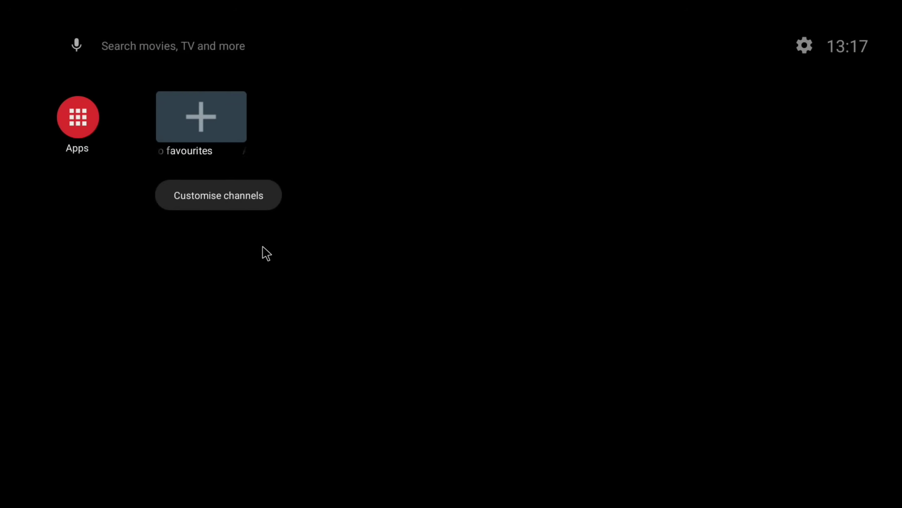
Step: Enable developer options through the Android TV OS build entry in the About section of the System settings
click(81, 120)
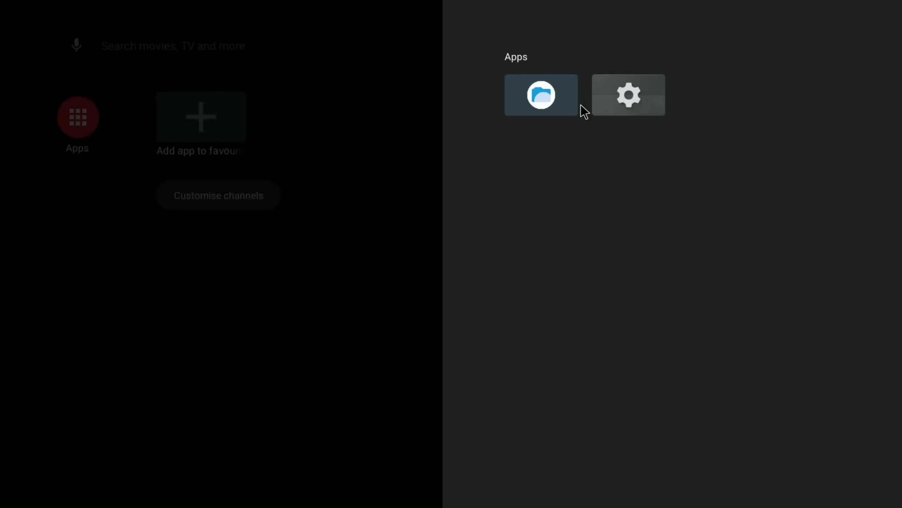
click(616, 113)
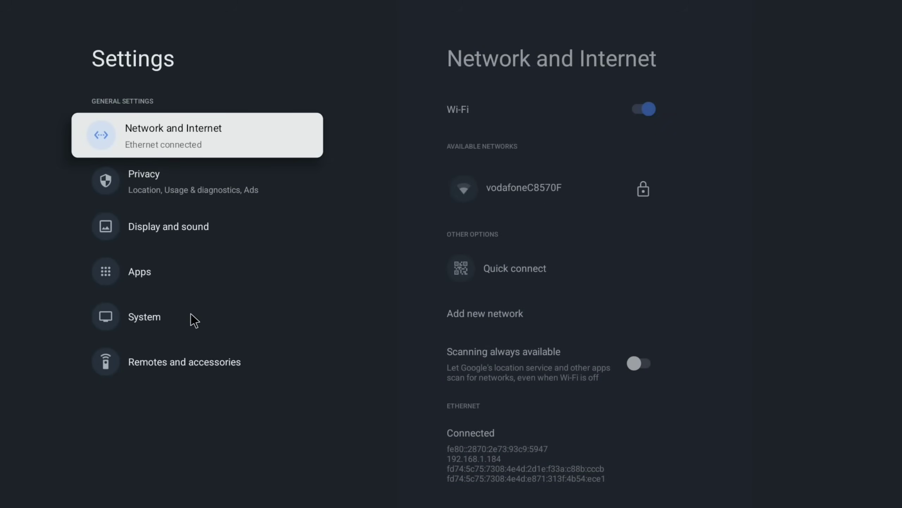
click(168, 317)
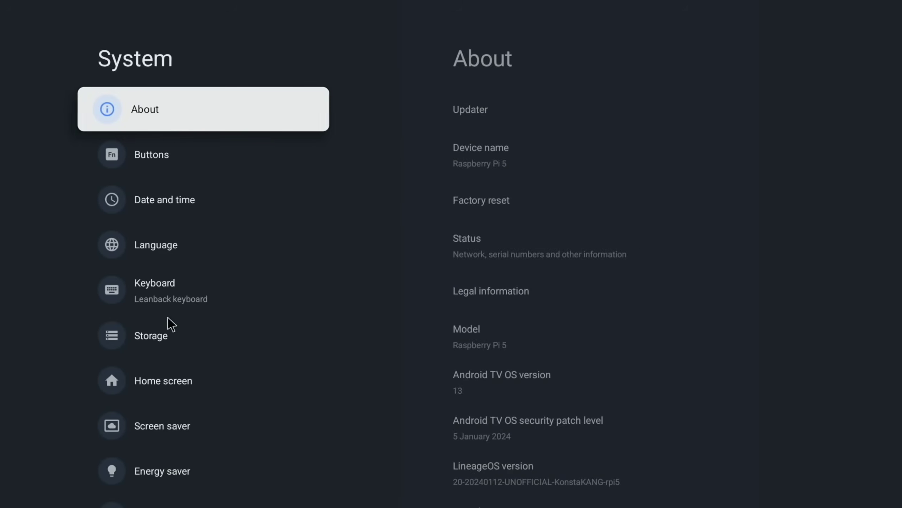
click(210, 114)
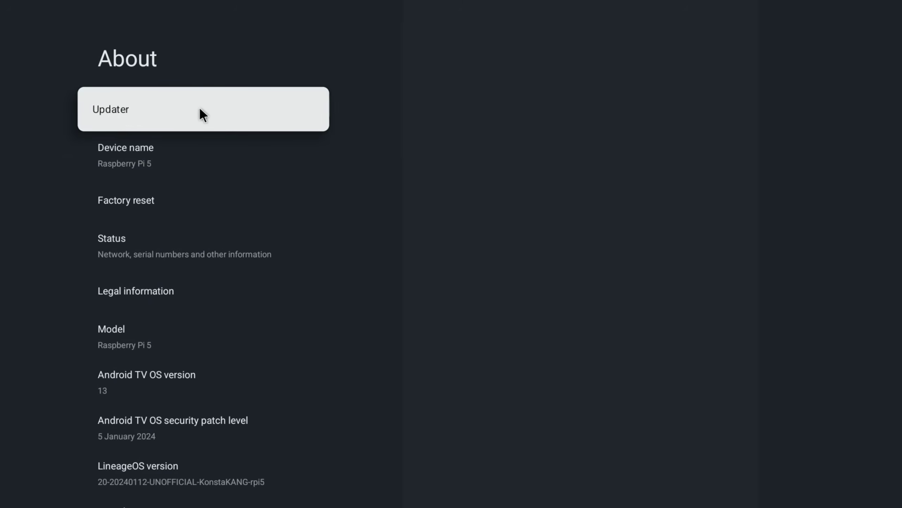
scroll(199, 380, down, 5)
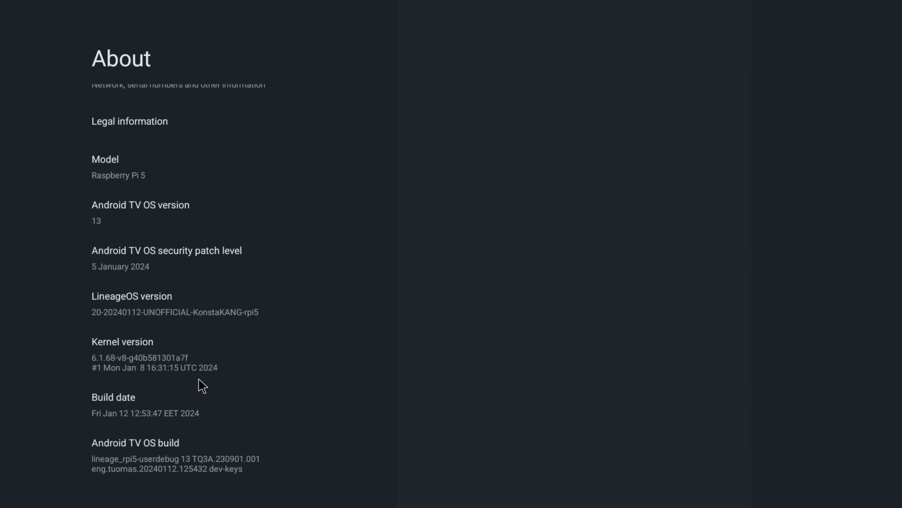
click(153, 450)
click(153, 450)
click(153, 450)
click(153, 450)
click(153, 450)
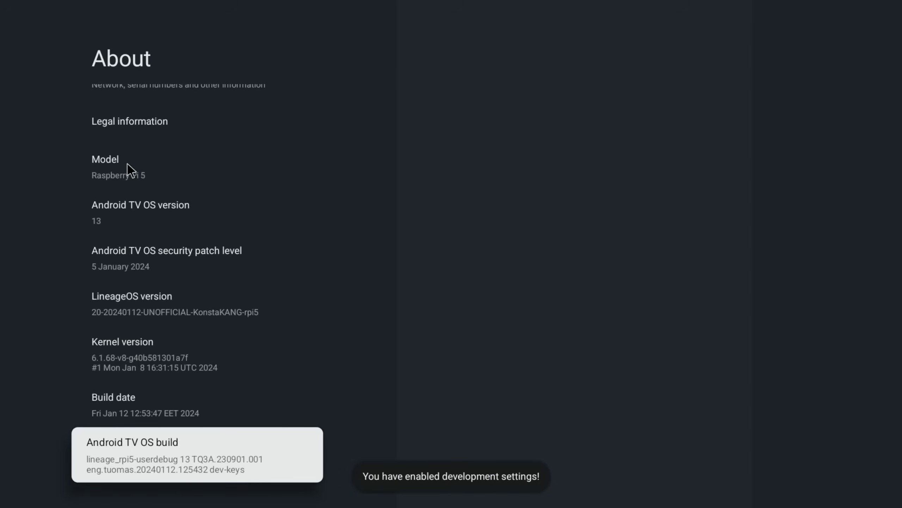
Step: Return to the System settings and turn on Advanced restart in the Buttons section
key(Escape)
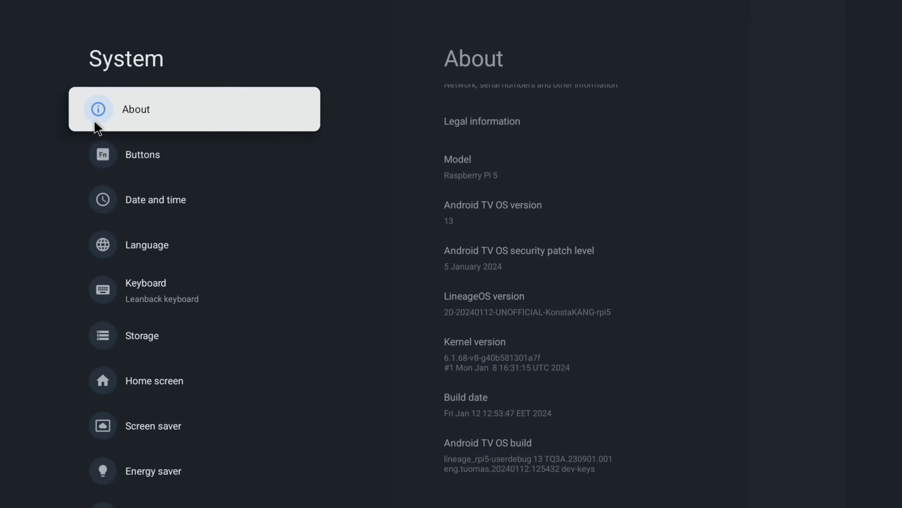
click(123, 155)
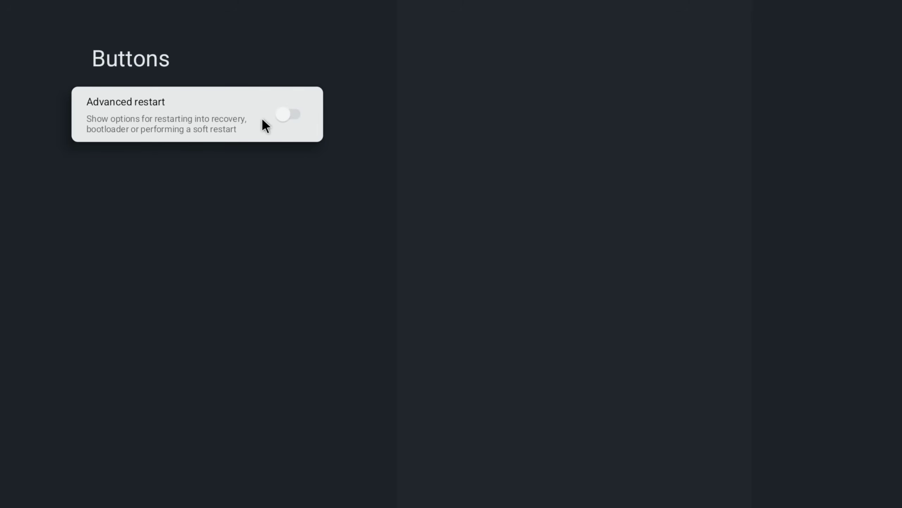
click(294, 116)
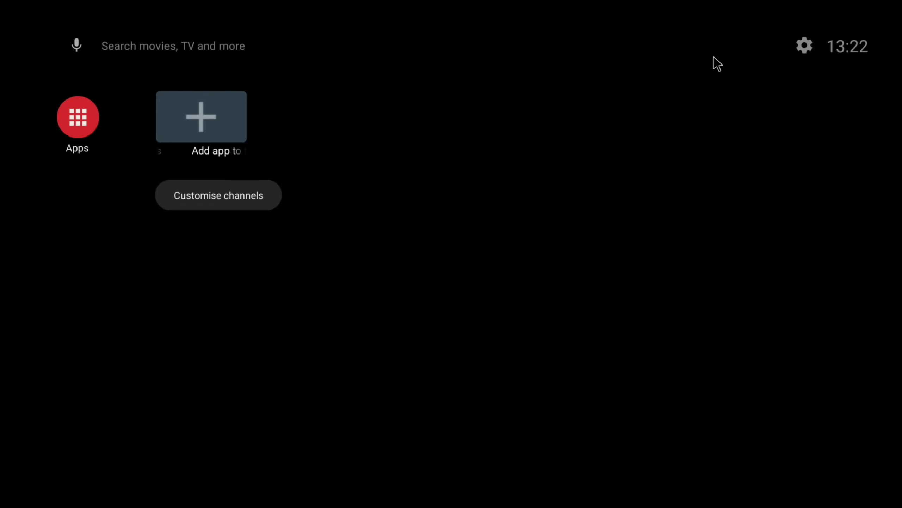
Step: Shut down LineageOS from the System settings
click(800, 51)
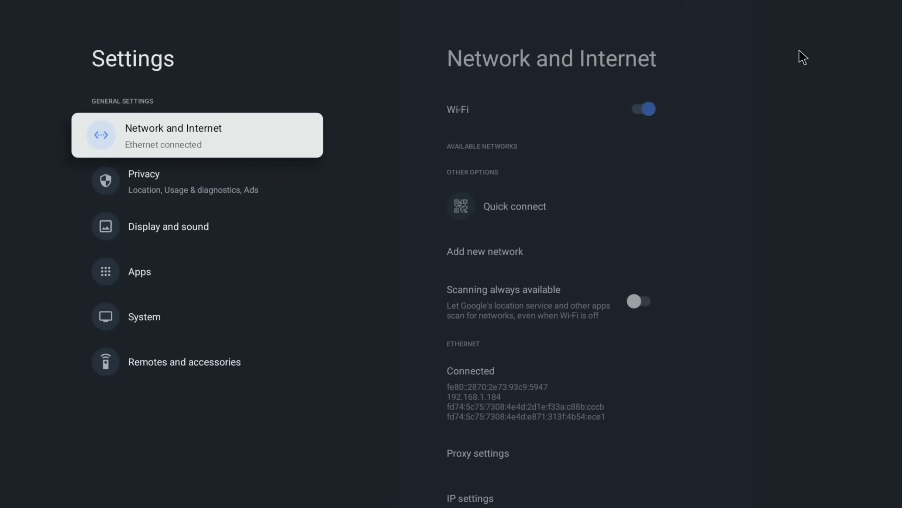
click(205, 322)
scroll(203, 322, down, 5)
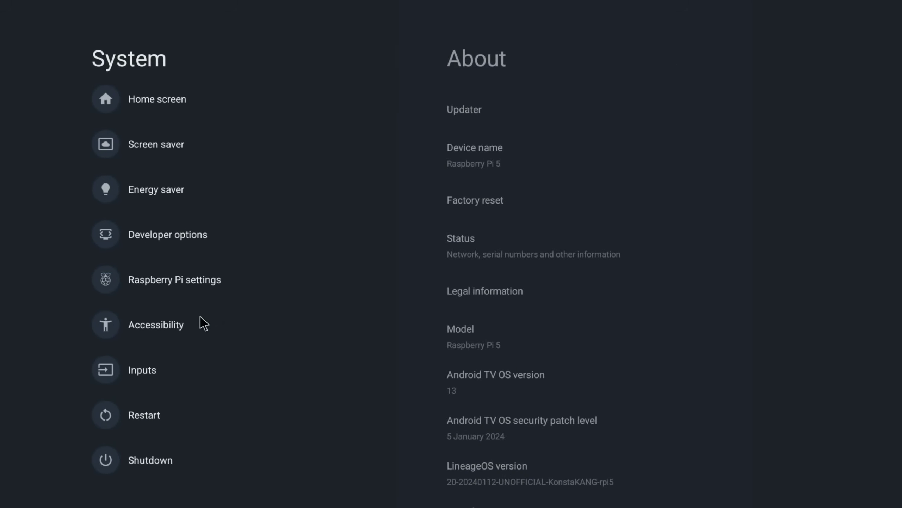
click(137, 449)
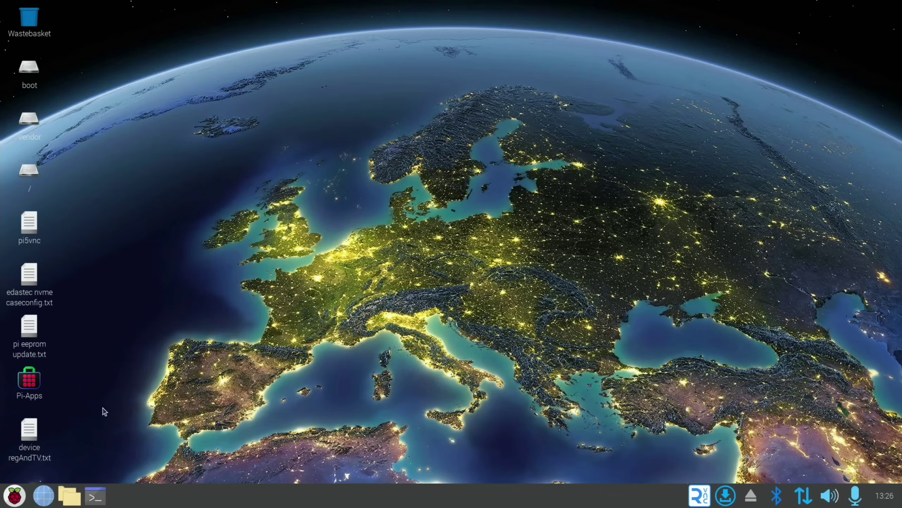
Step: Enter the command sudo apt install gparted in a terminal, and close the terminal without running it
click(99, 500)
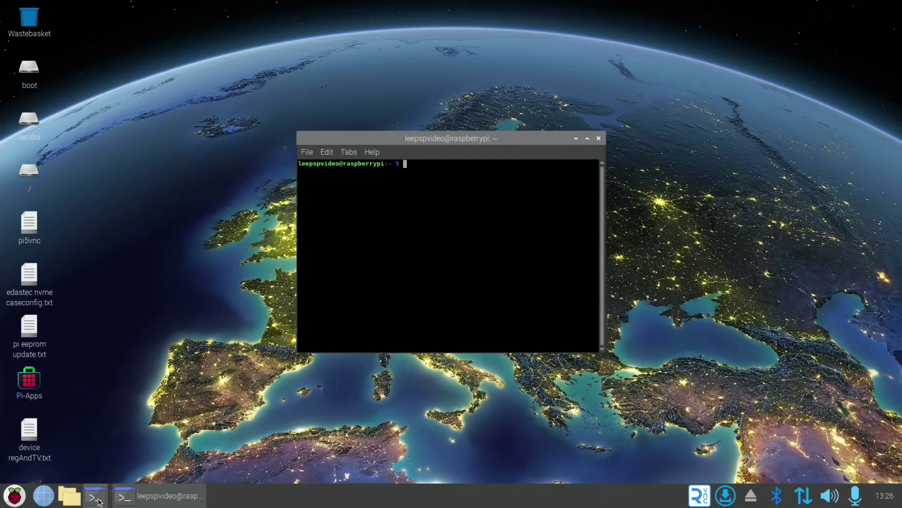
text(sudo apt install gparted)
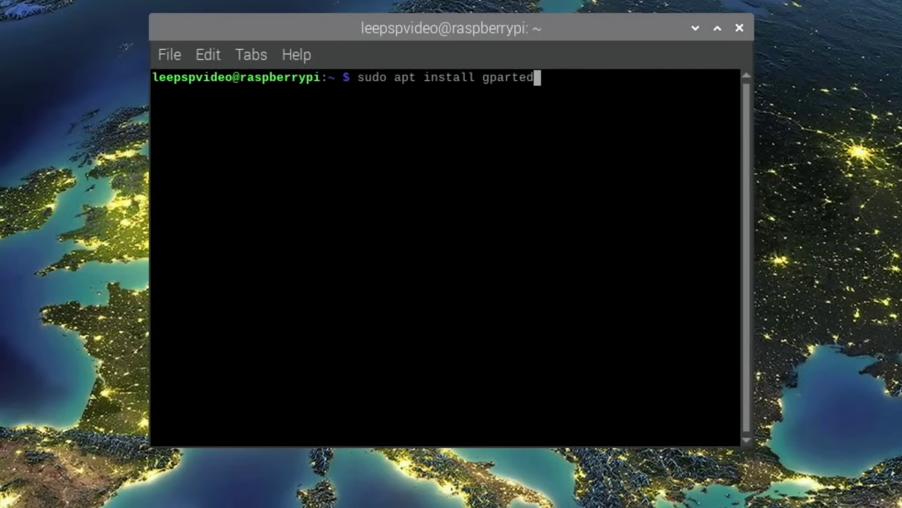
click(739, 28)
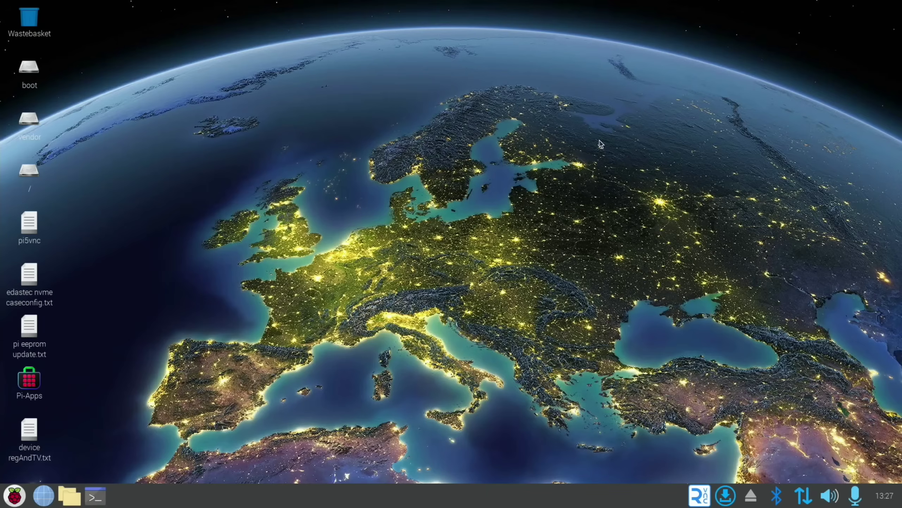
Step: Launch GParted and enter the account password to run it as root
key(super)
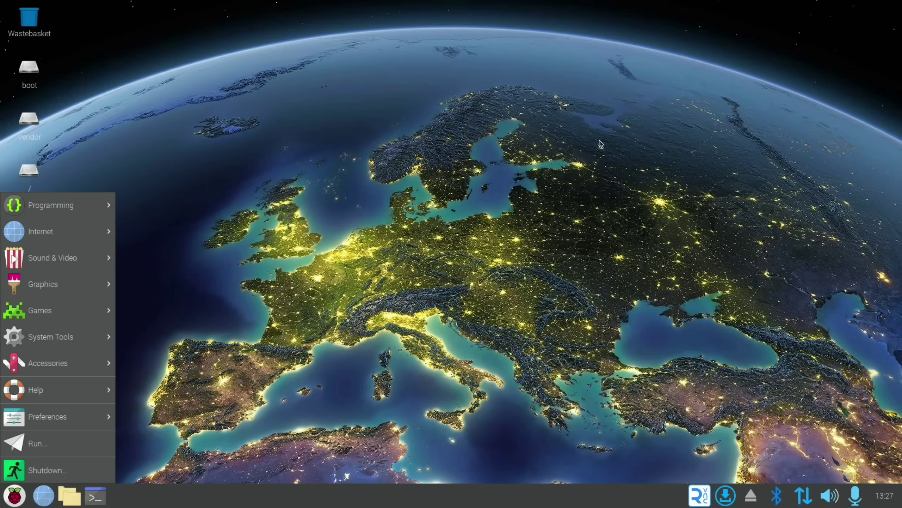
text(gpa)
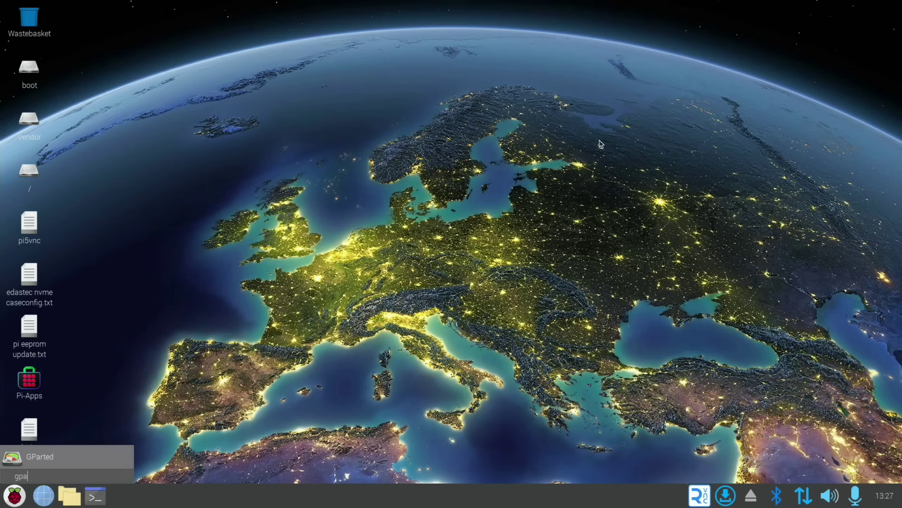
key(Return)
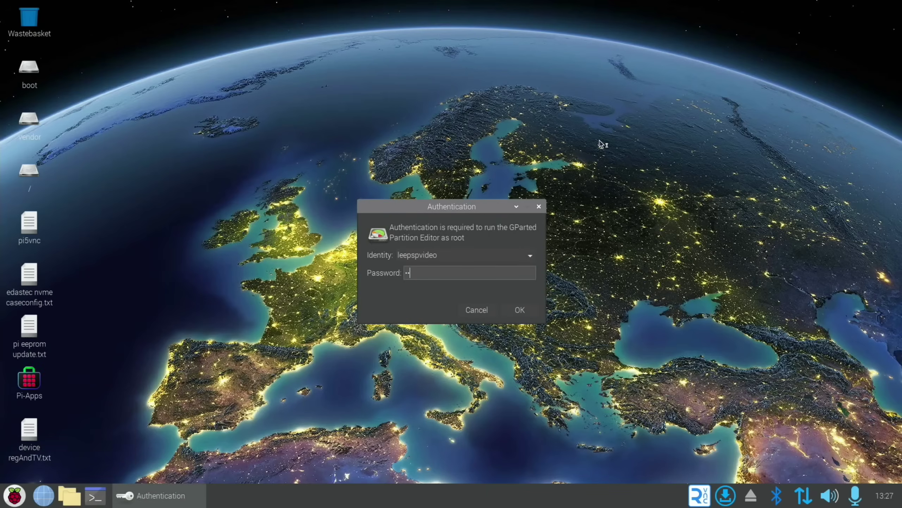
key(Return)
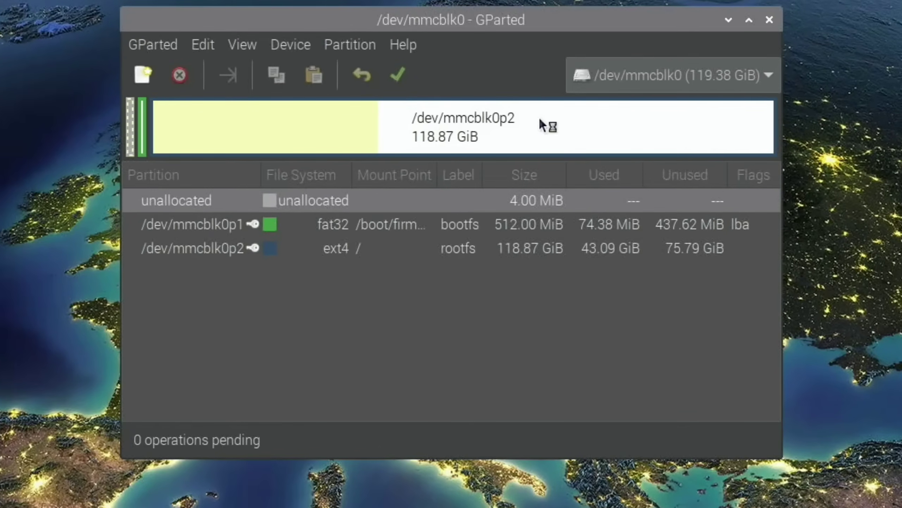
Step: On /dev/sda, grow the userdata partition /dev/sda4 to 112040 MiB so it fills all the unallocated space
click(640, 80)
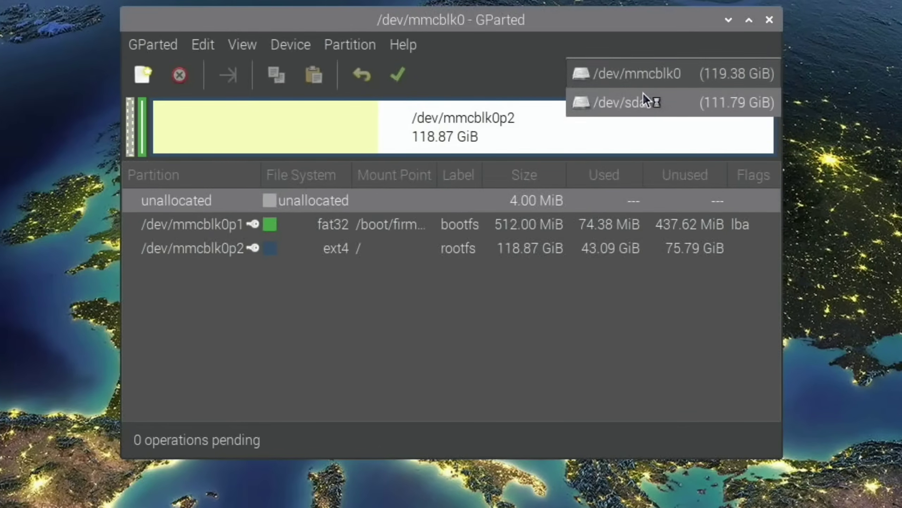
click(643, 95)
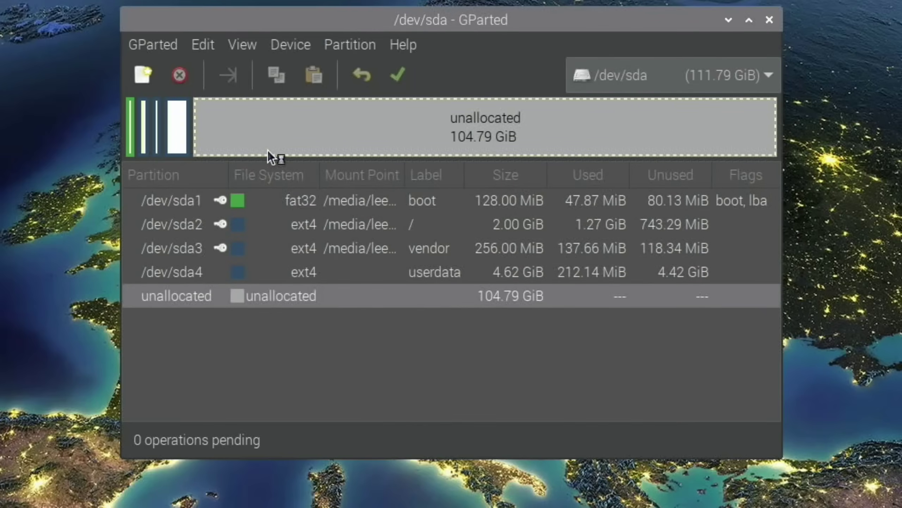
click(178, 135)
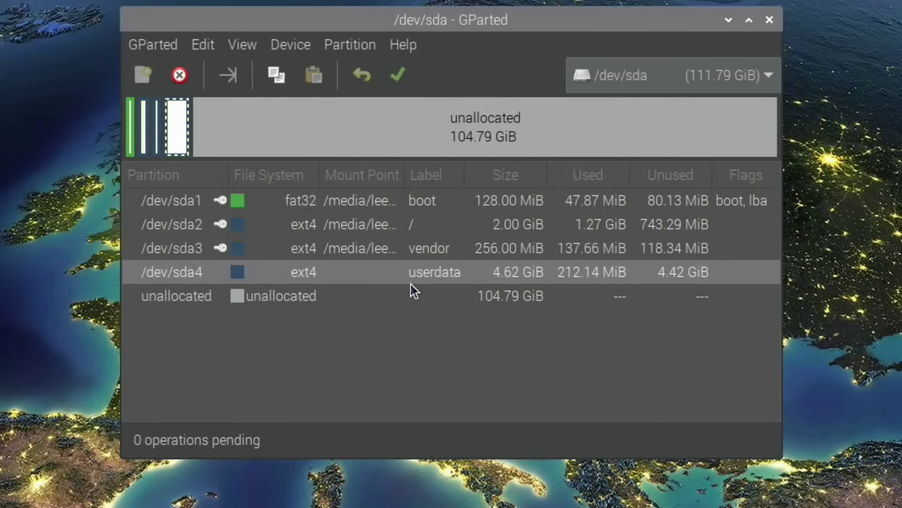
right_click(179, 132)
click(217, 188)
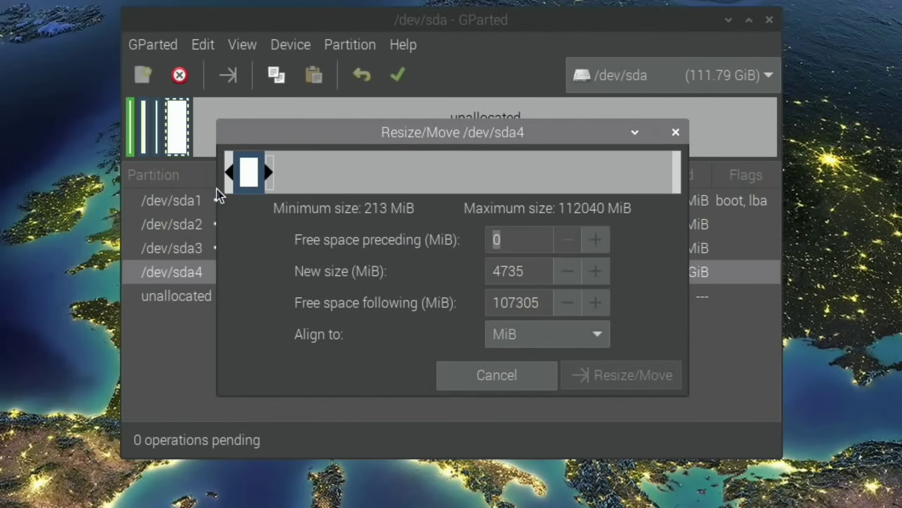
drag(262, 171, 697, 142)
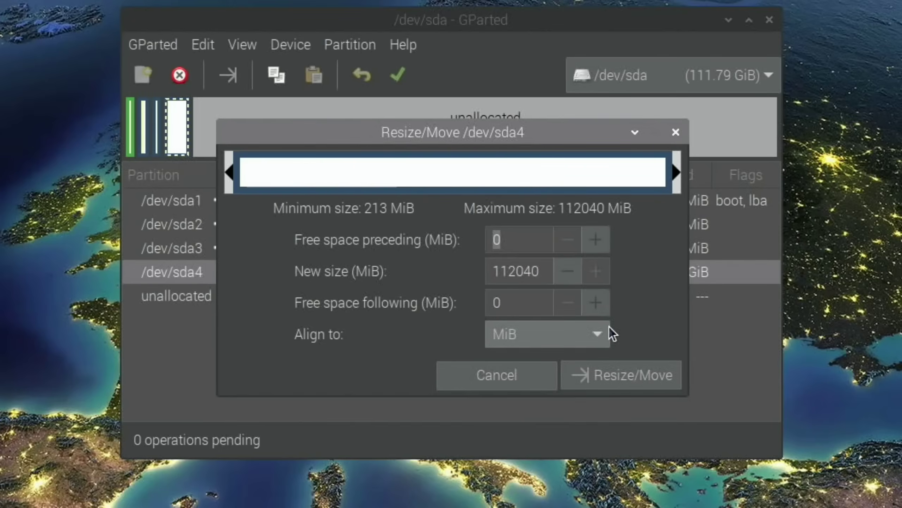
click(603, 376)
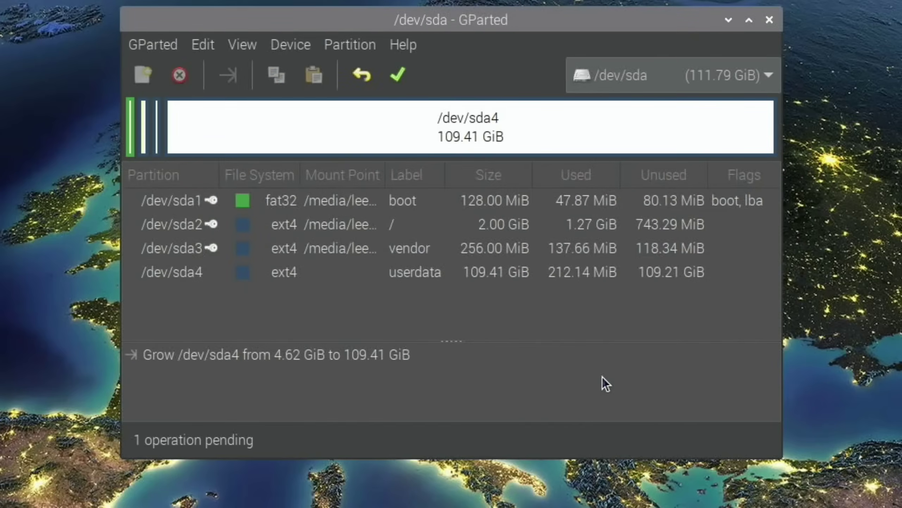
Step: Apply the pending resize operation to the drive, dismiss the completed operations report, and quit GParted
click(390, 82)
click(630, 311)
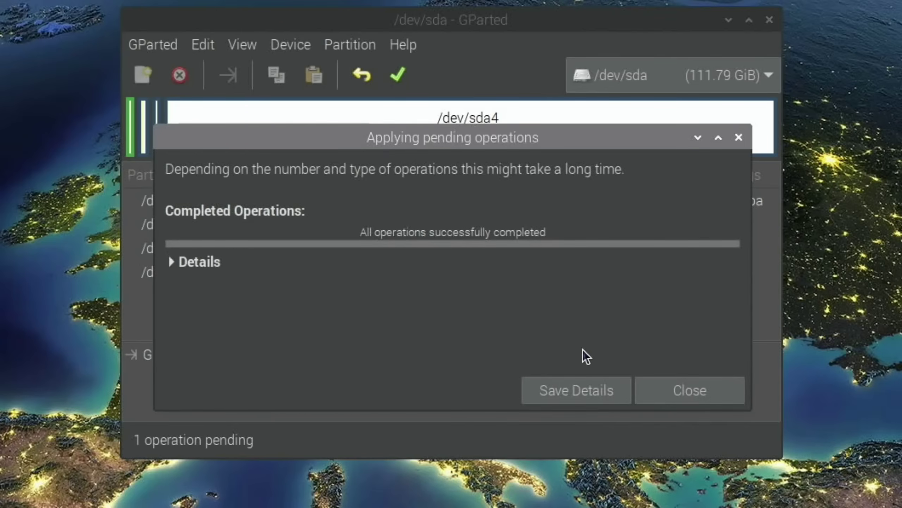
click(664, 385)
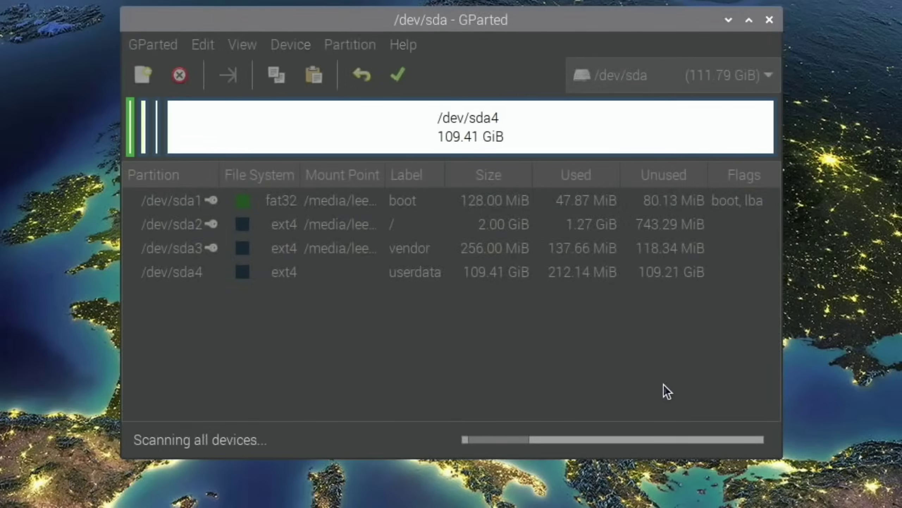
click(769, 20)
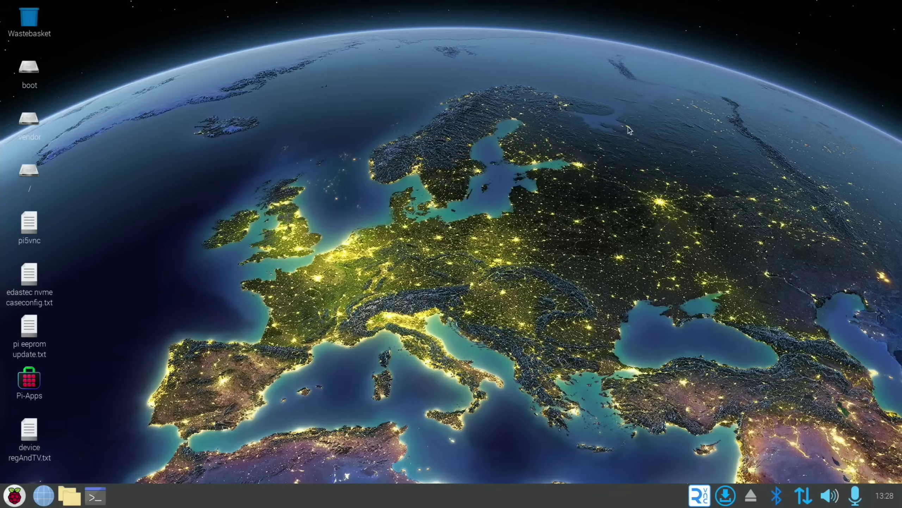
Step: Open Chromium and reopen the recently closed page LineageOS 20 Android TV (Android 13) for Raspberry Pi 5
click(43, 496)
click(893, 40)
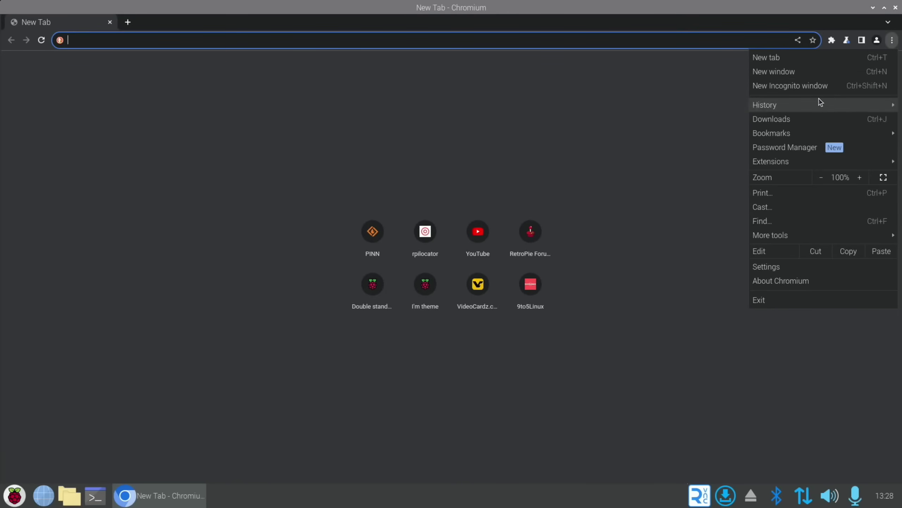
mouse_move(821, 104)
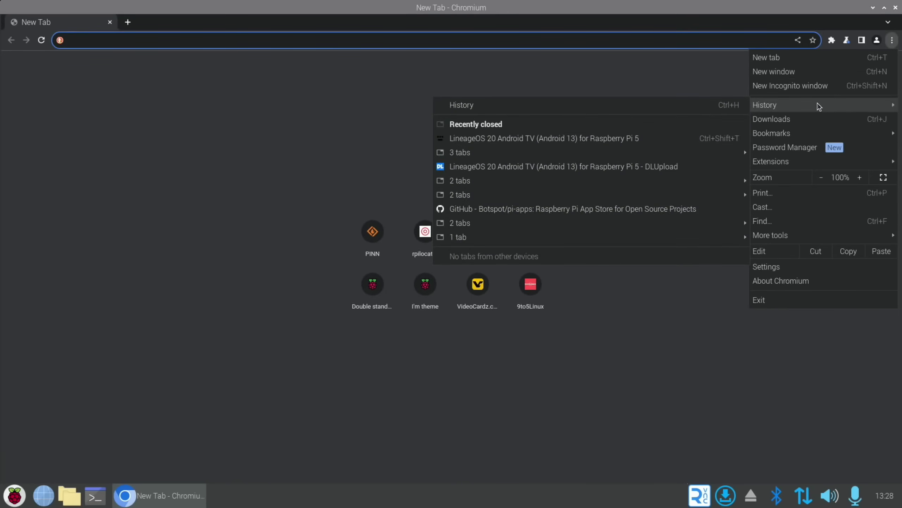
click(593, 139)
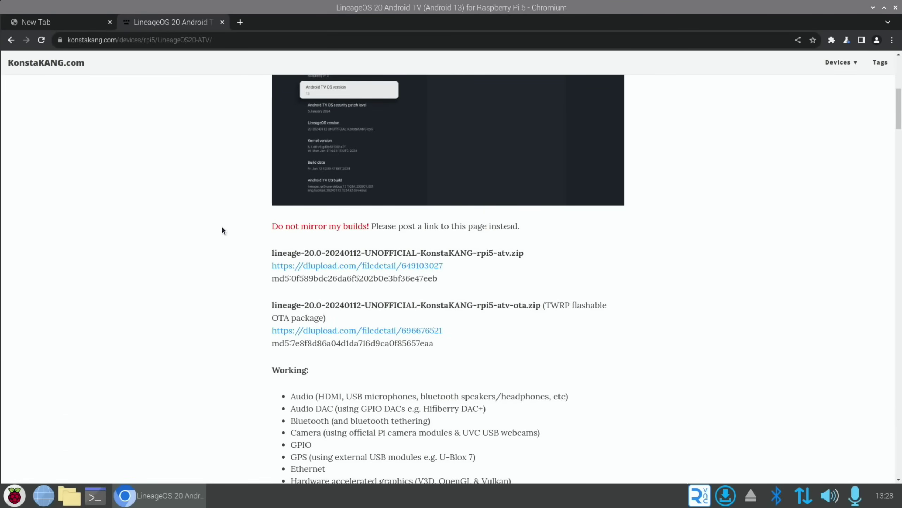
Step: Download MindTheGapps-13.0.0-arm64-ATV-full-20240104_210039.zip through the Google apps link in the page's FAQ, and return to the LineageOS page
scroll(223, 230, down, 5)
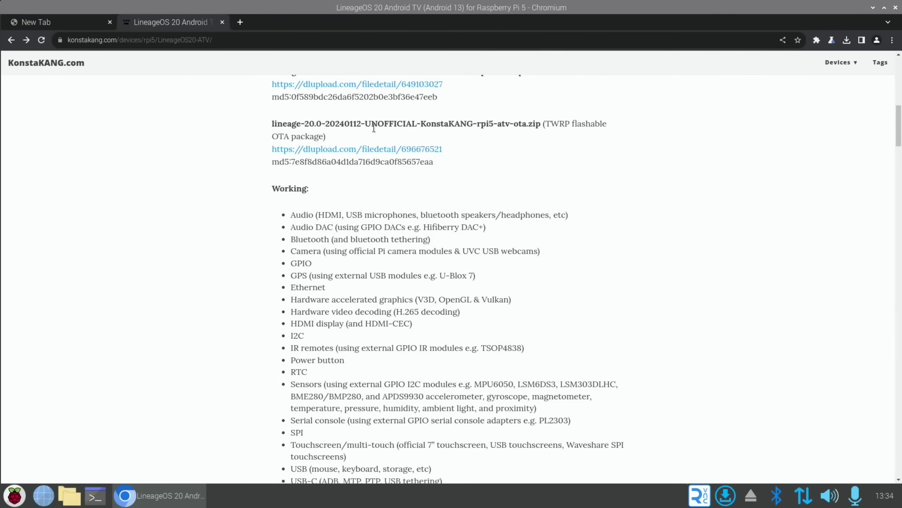
scroll(374, 128, down, 15)
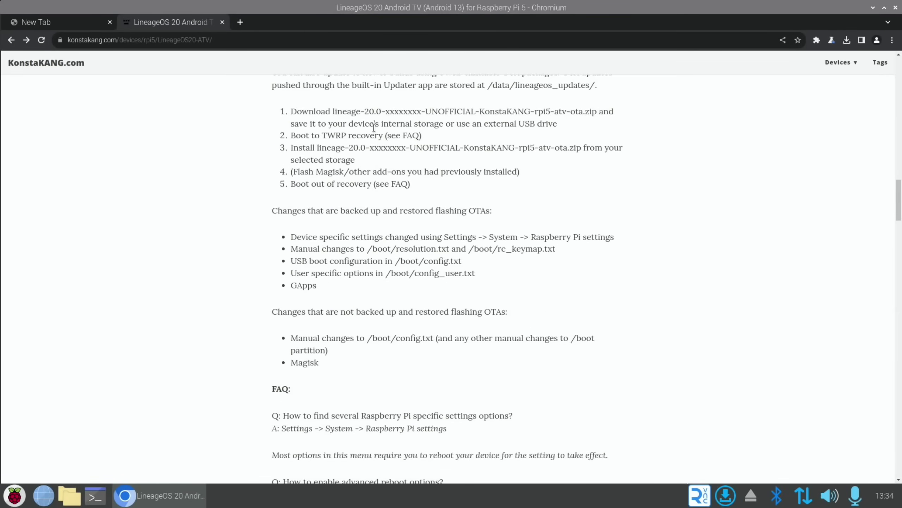
scroll(374, 127, down, 20)
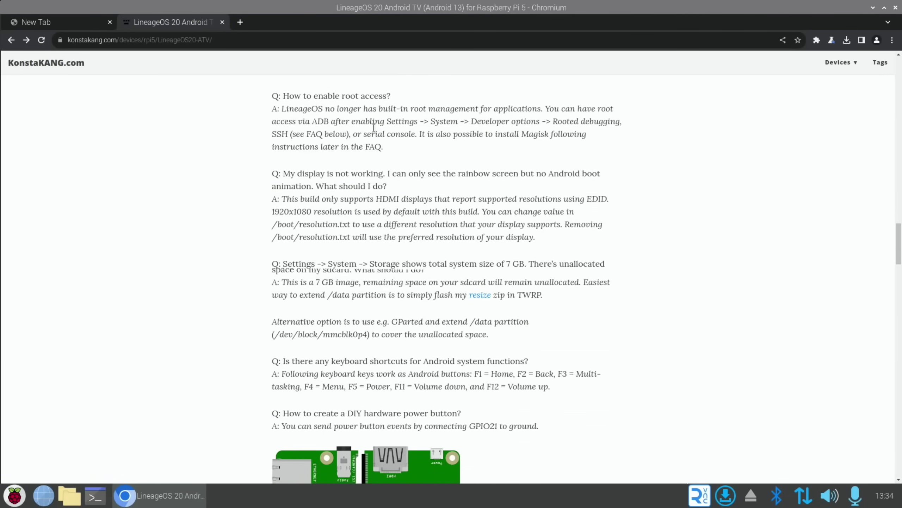
scroll(374, 127, down, 20)
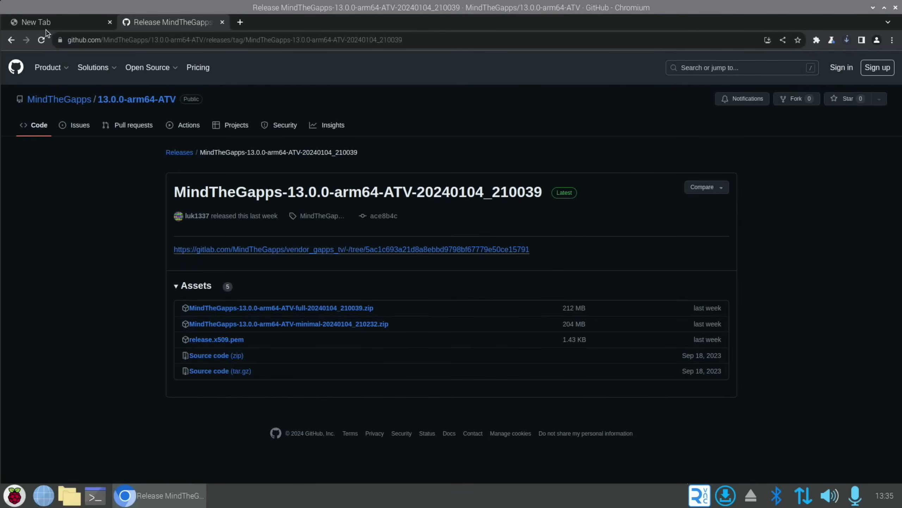
click(11, 39)
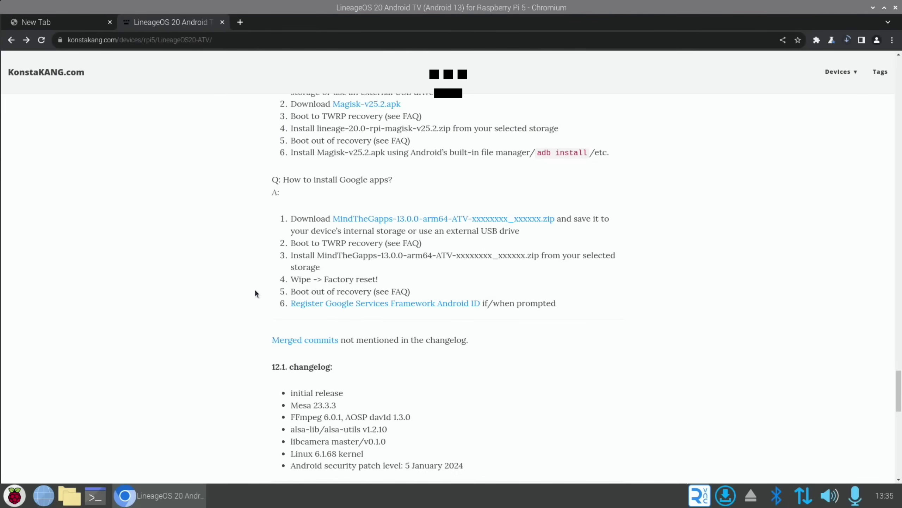
Step: Follow the Android File Host link in the developer's comment, download lineage-20.0-rpi-gsfaid.zip from the primary mirror, and check the recent downloads
scroll(254, 289, down, 5)
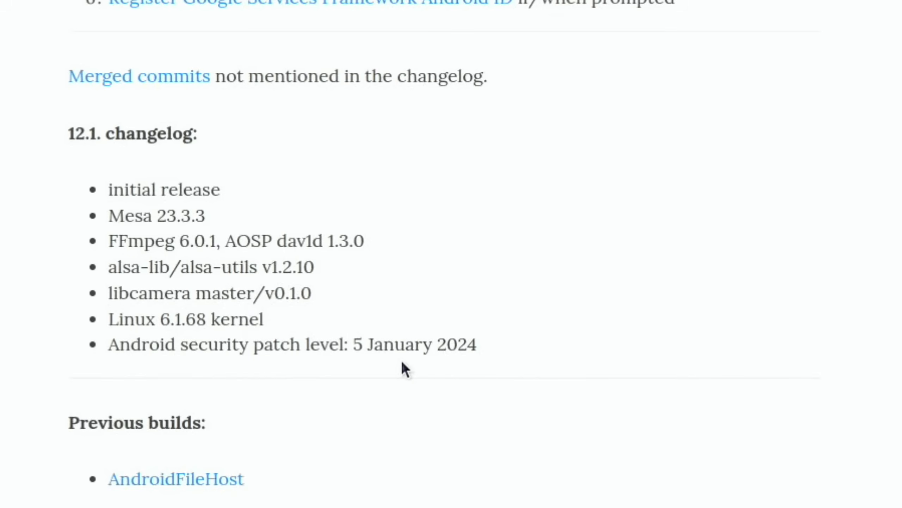
scroll(402, 362, down, 8)
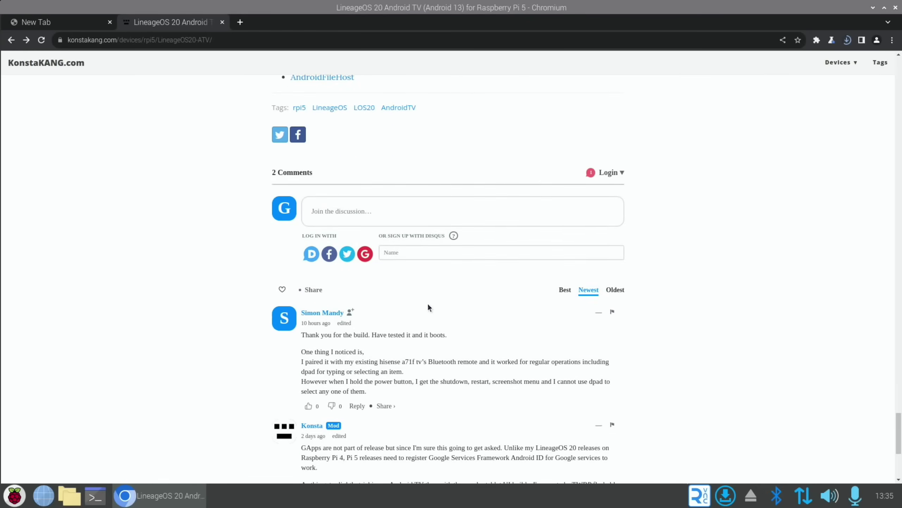
scroll(427, 306, down, 3)
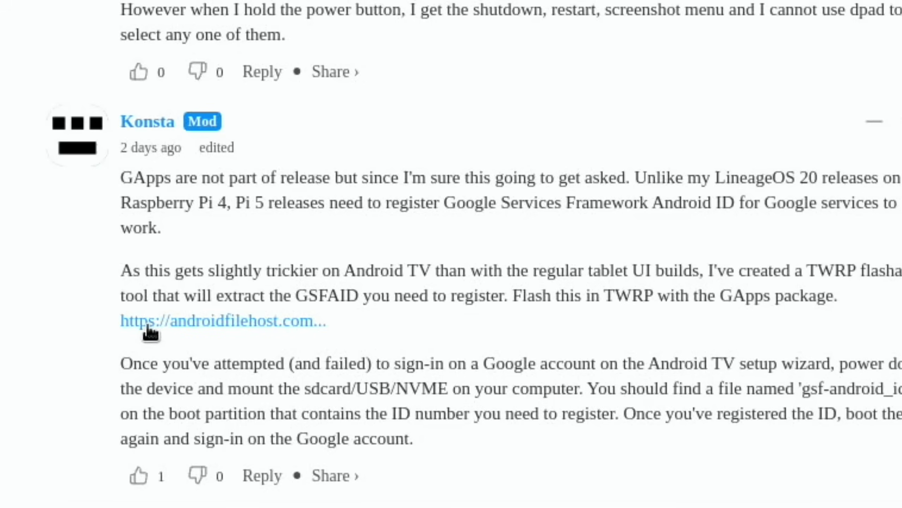
click(218, 320)
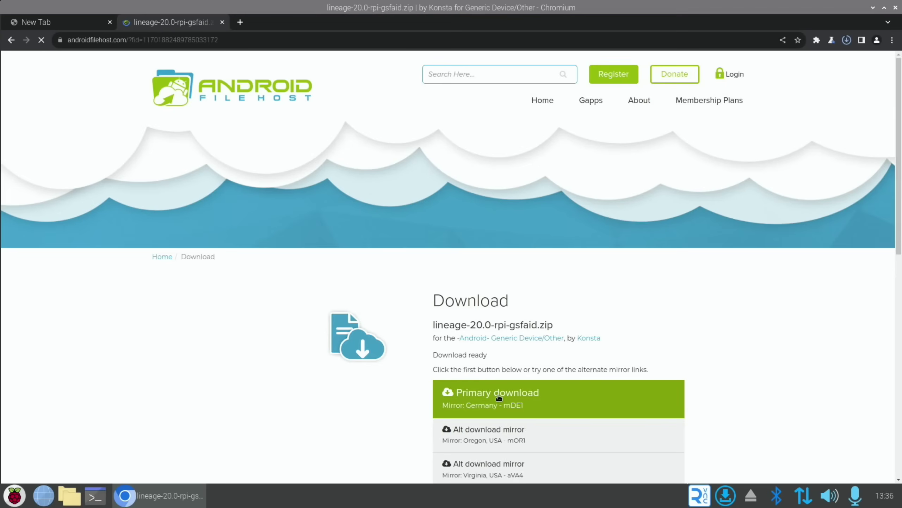
click(499, 397)
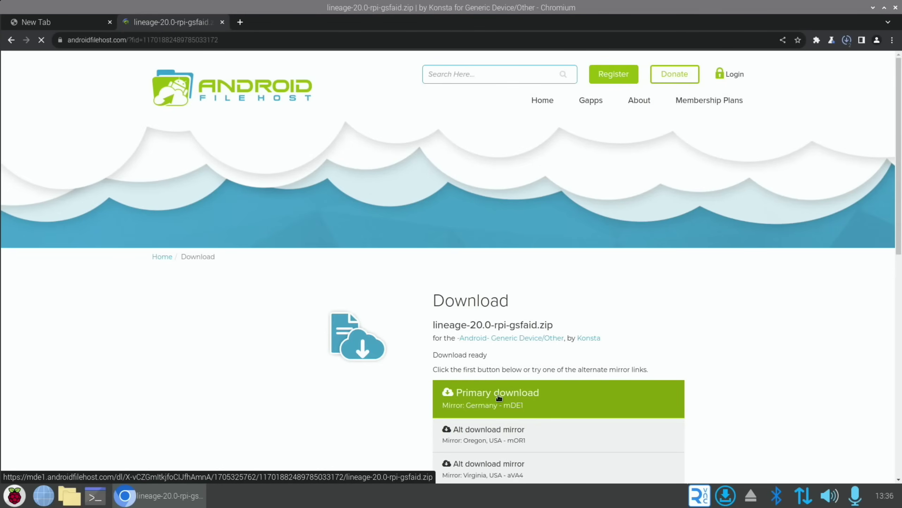
click(847, 41)
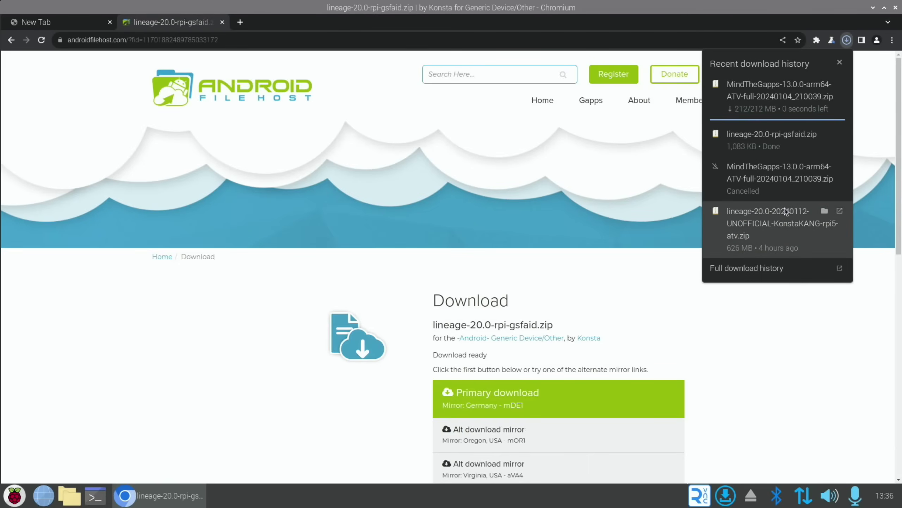
Step: Copy the MindTheGapps-13.0.0 zip and lineage-20.0-rpi-gsfaid.zip from the Downloads folder in the file manager
click(70, 495)
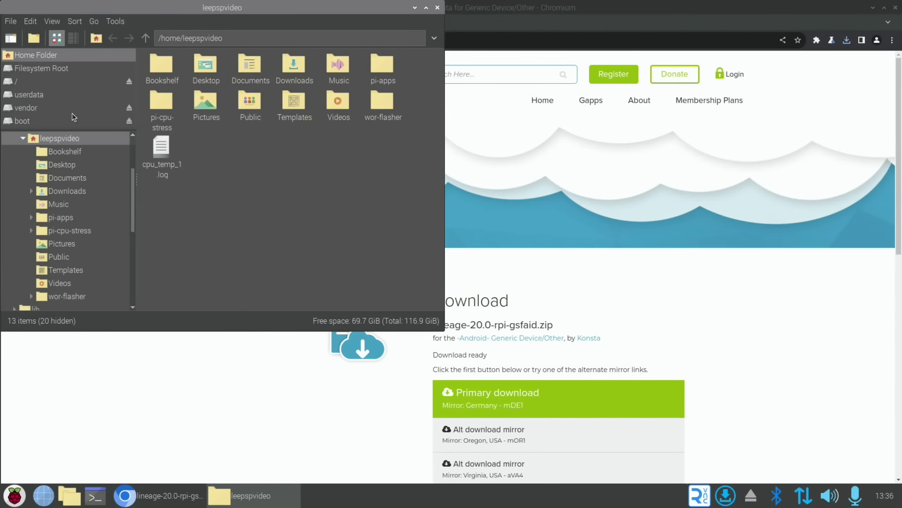
double_click(298, 66)
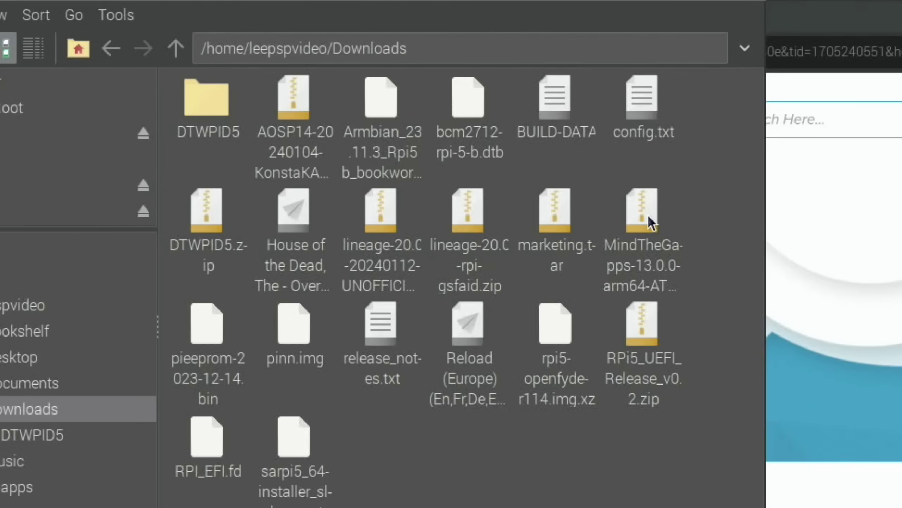
click(647, 216)
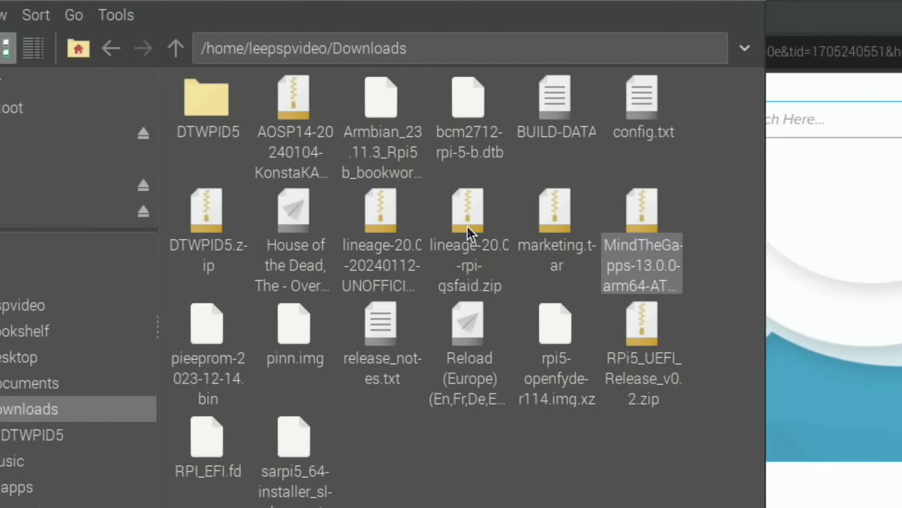
ctrl+click(467, 228)
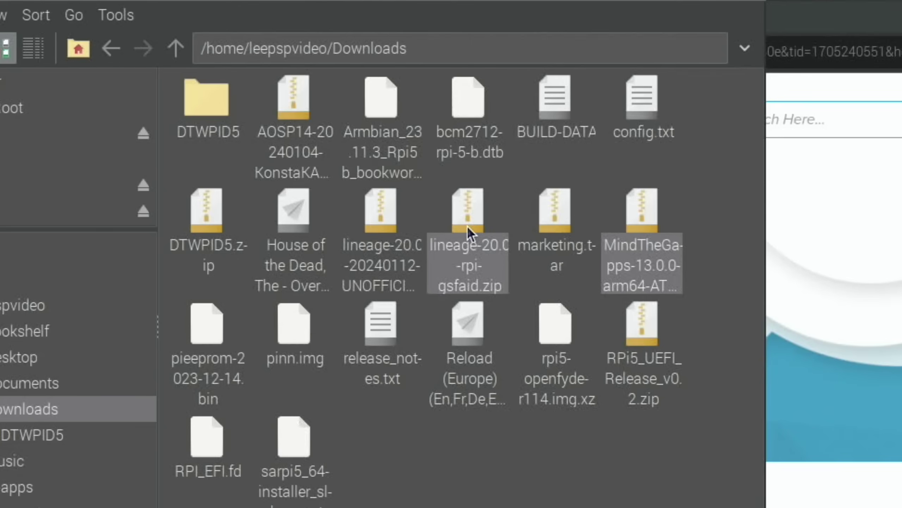
right_click(467, 225)
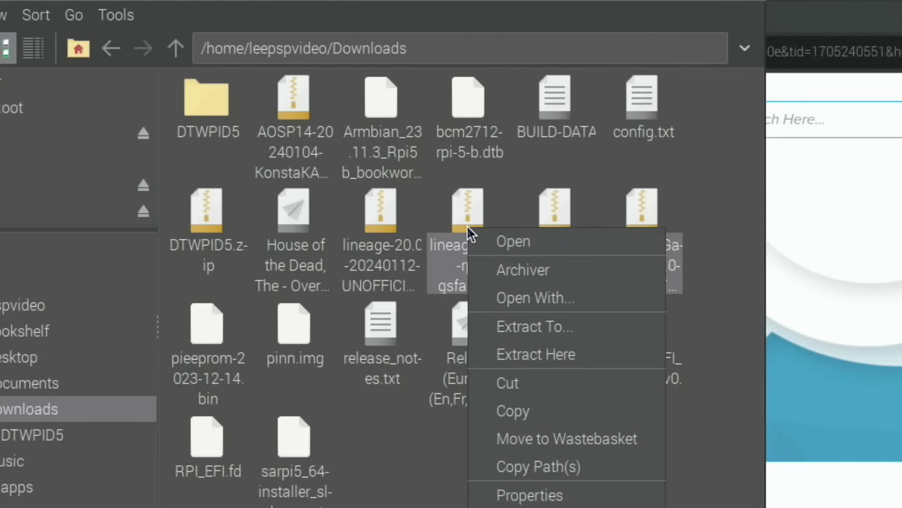
click(534, 414)
Step: Paste the two copied zip files into the 001 Android essential folder on the 128GB ROM drive, and close both file manager windows
click(75, 120)
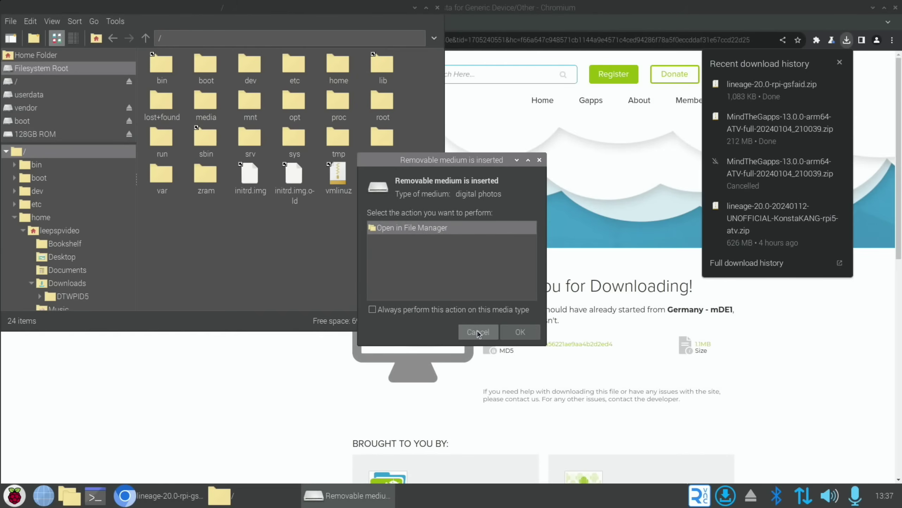
click(509, 332)
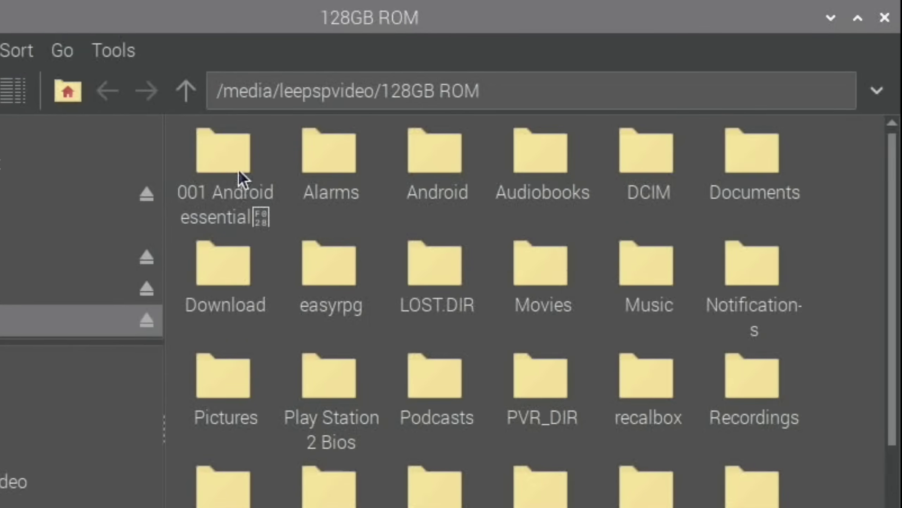
double_click(237, 170)
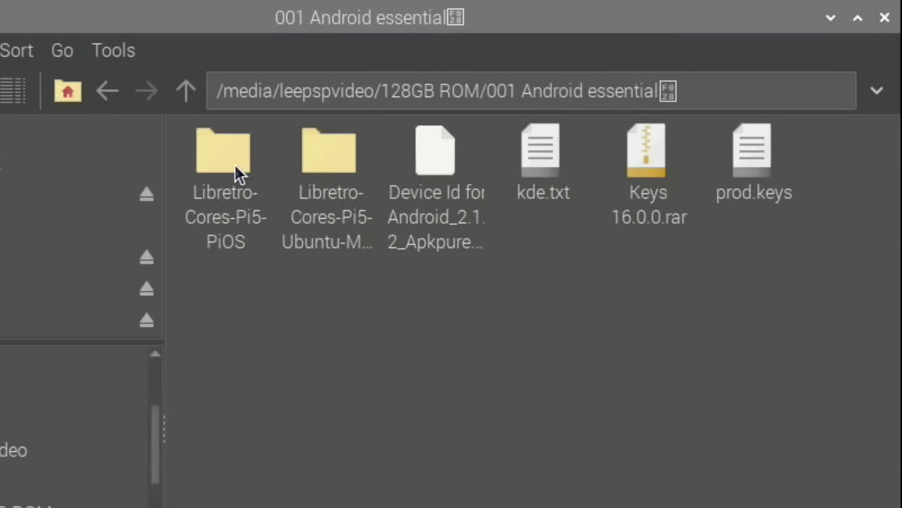
right_click(371, 370)
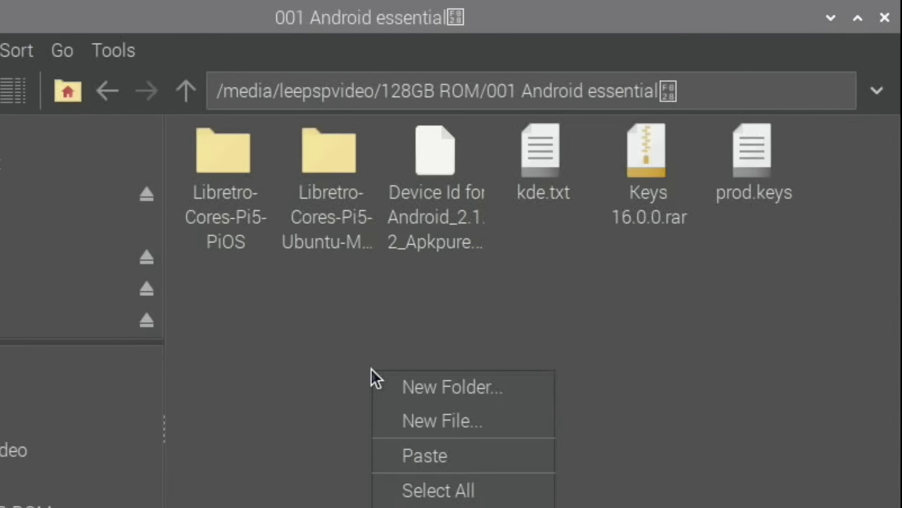
click(398, 455)
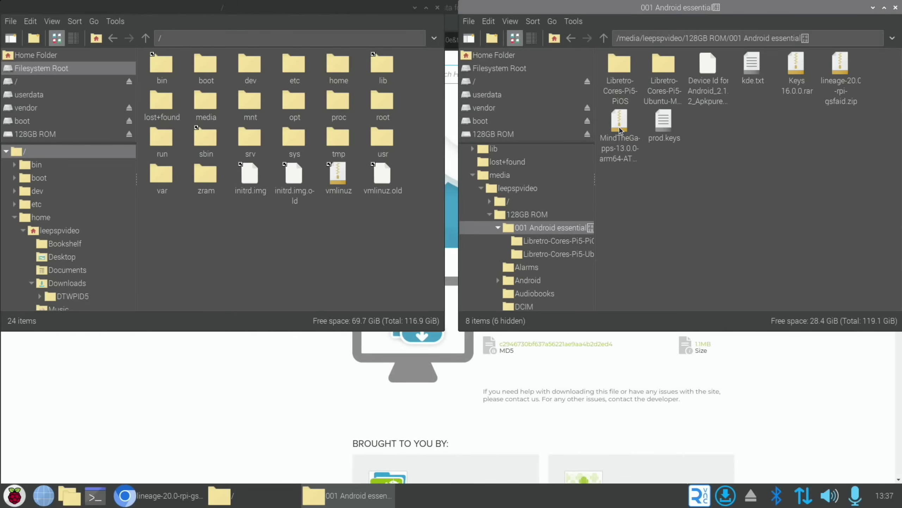
click(895, 7)
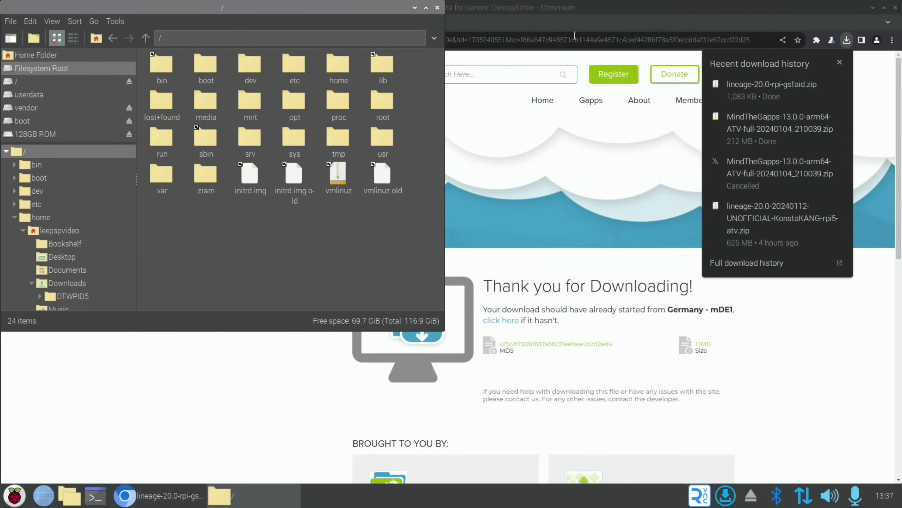
click(438, 7)
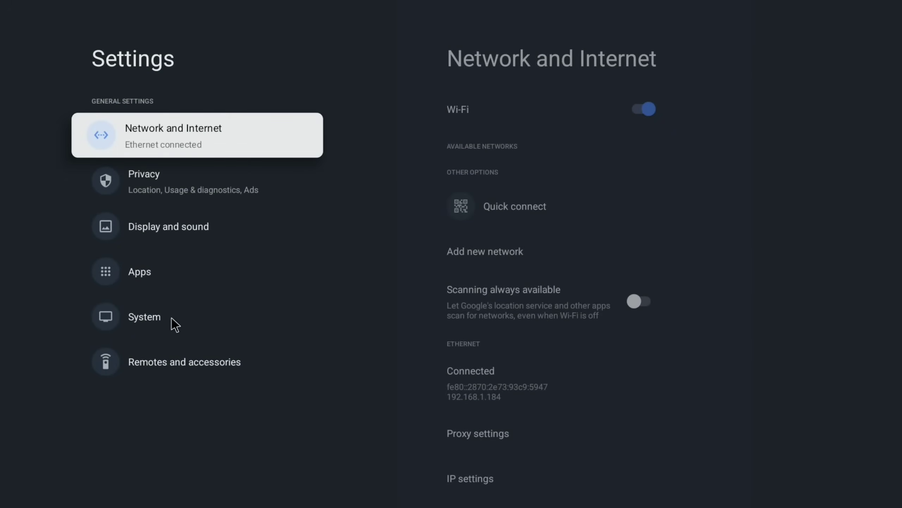
Step: Check the storage page in the system settings, and restart the device to Recovery
click(172, 318)
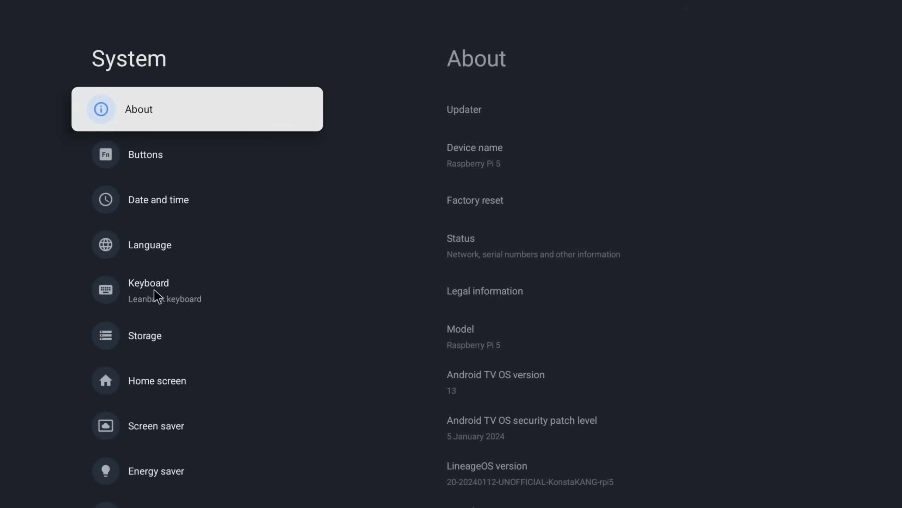
click(141, 342)
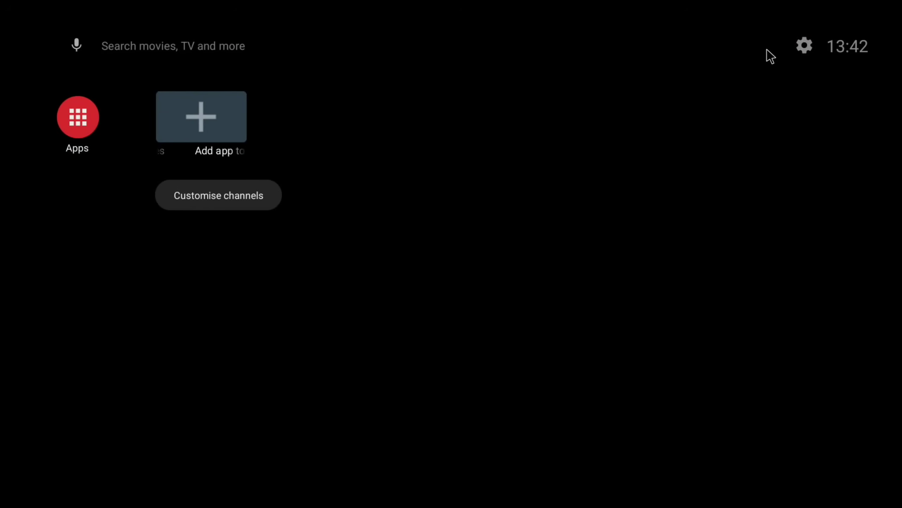
click(804, 45)
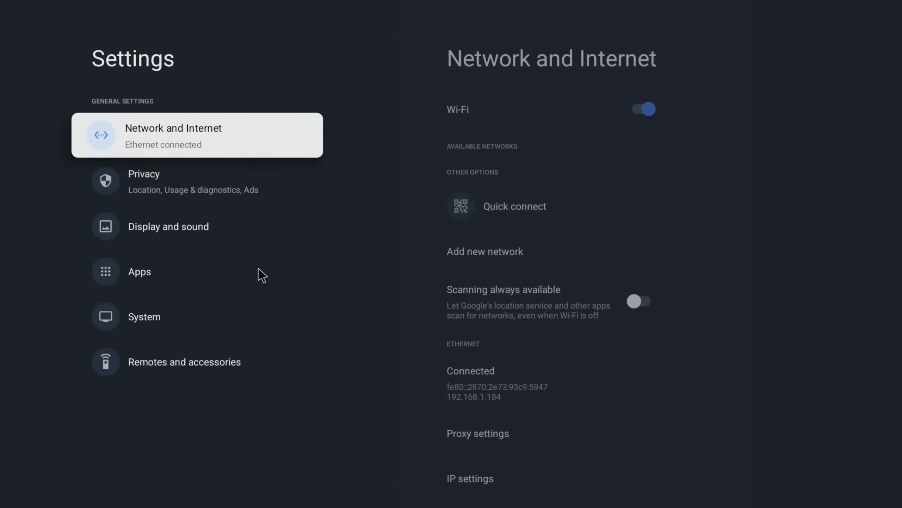
click(181, 313)
scroll(178, 314, down, 6)
click(145, 413)
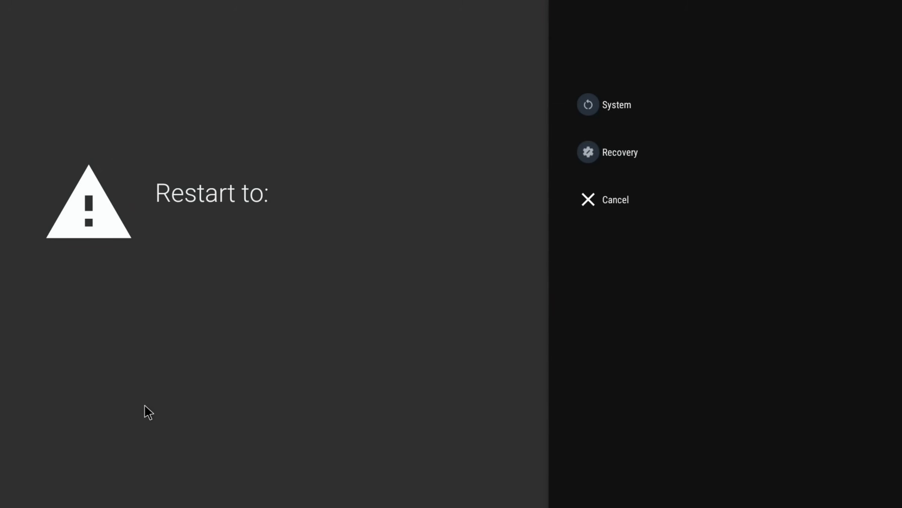
click(586, 155)
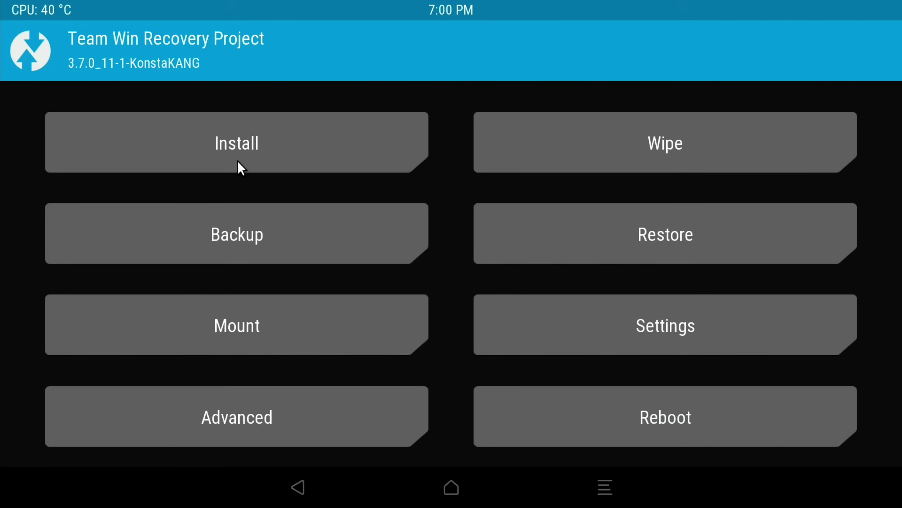
Step: Flash MindTheGapps-13.0.0-arm64-ATV-full-20240104_210039.zip from the 001 Android essential folder on the USB storage
click(207, 146)
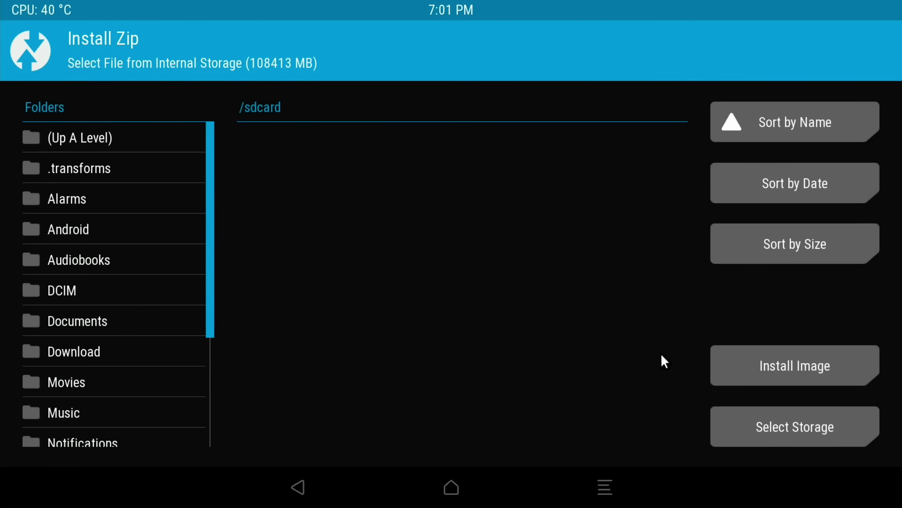
click(766, 426)
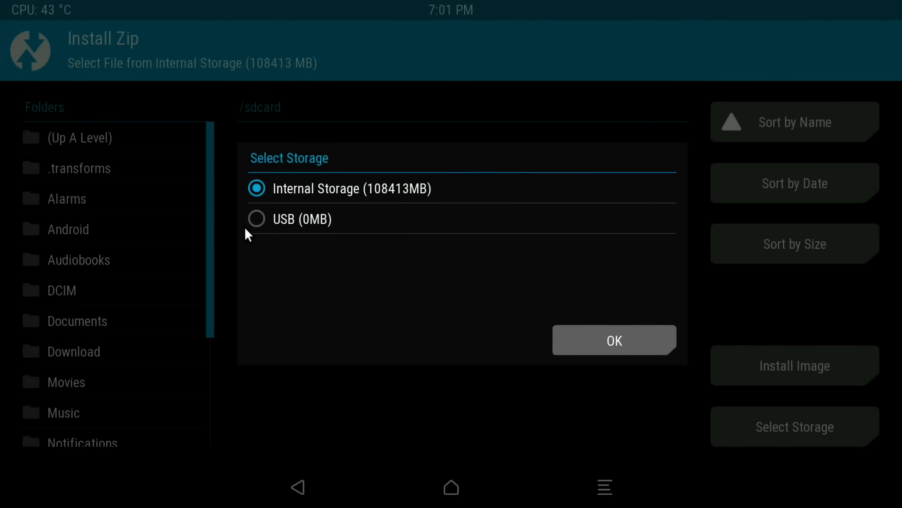
click(259, 214)
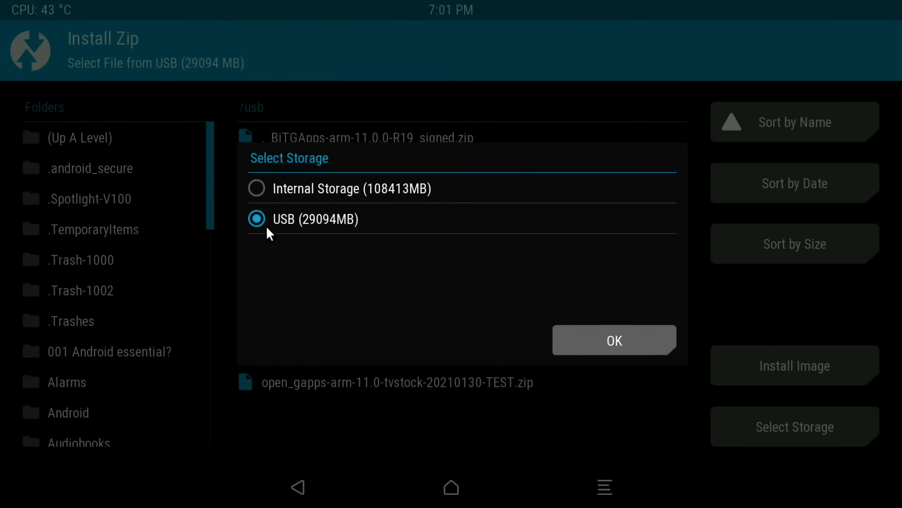
click(594, 337)
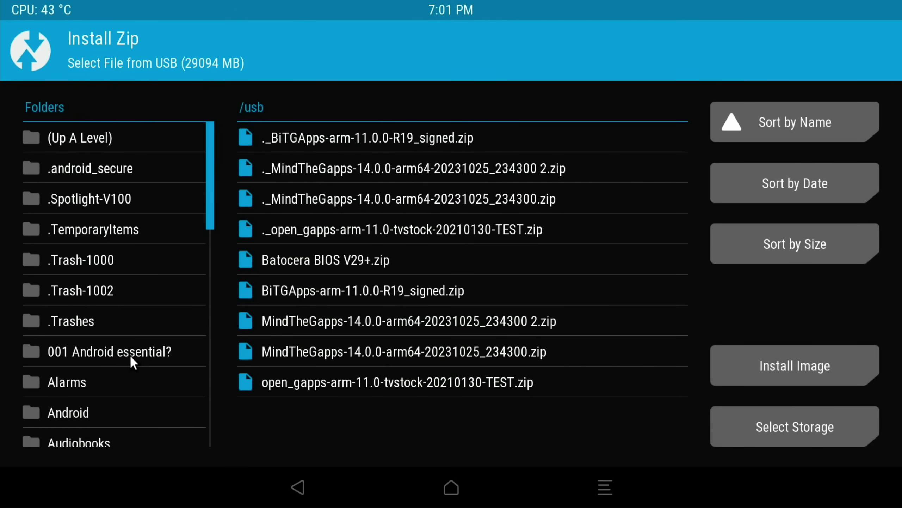
click(104, 352)
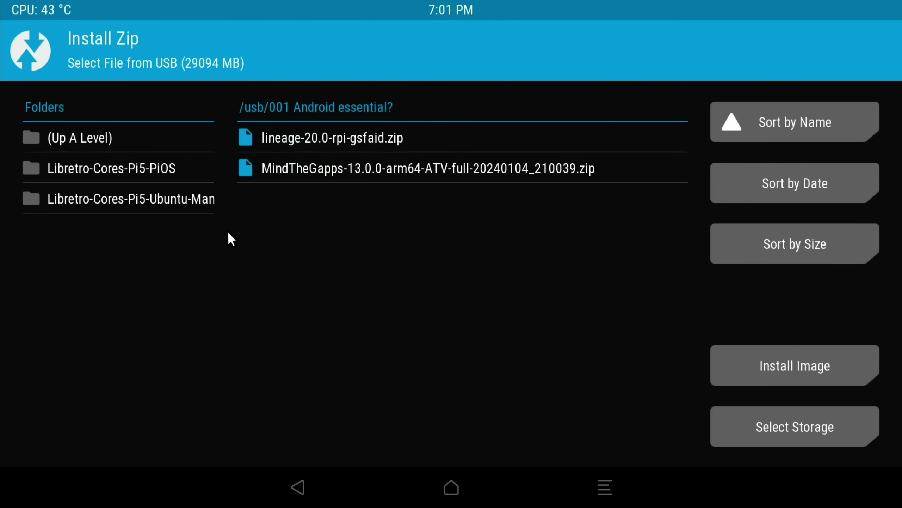
click(311, 174)
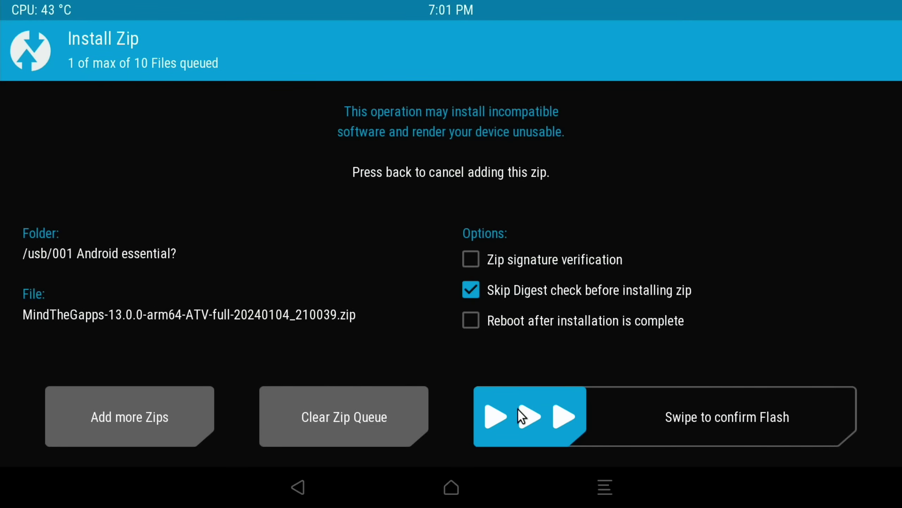
drag(530, 415, 810, 412)
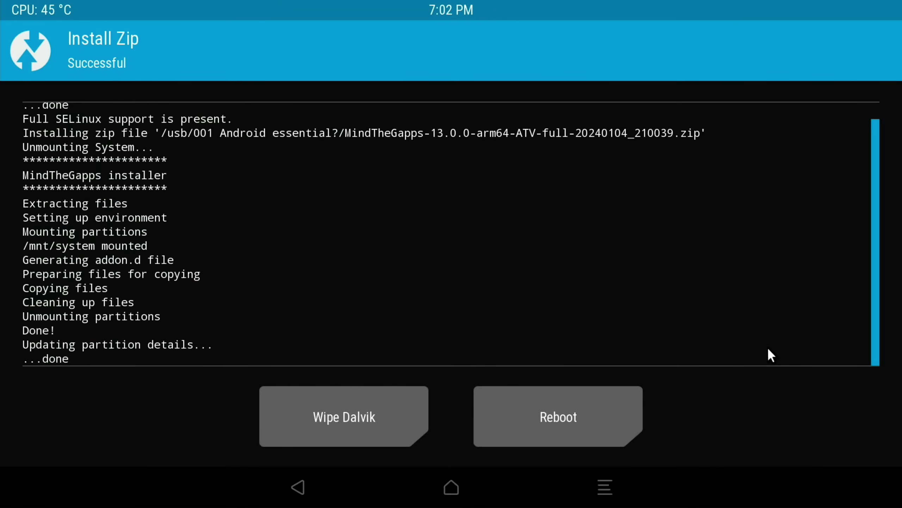
Step: Wipe Dalvik after the Google apps installation and return to the install results
click(324, 420)
drag(347, 416, 711, 424)
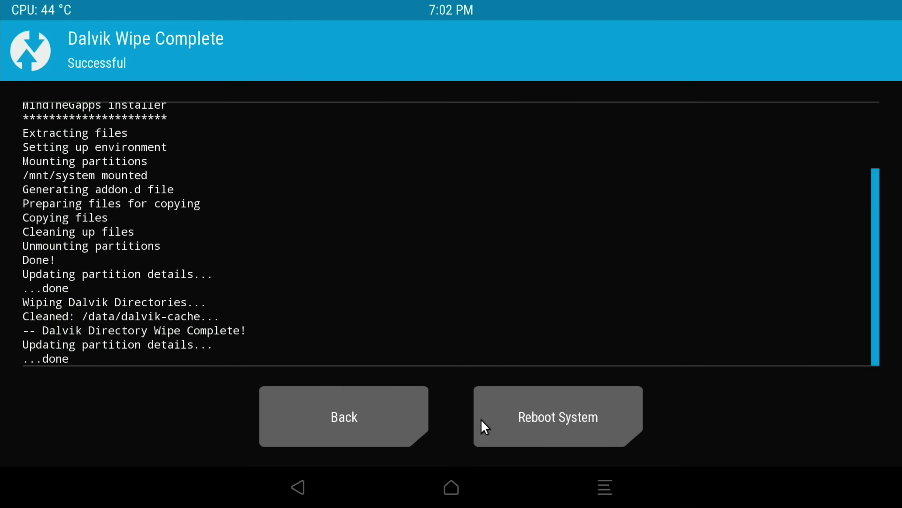
click(354, 422)
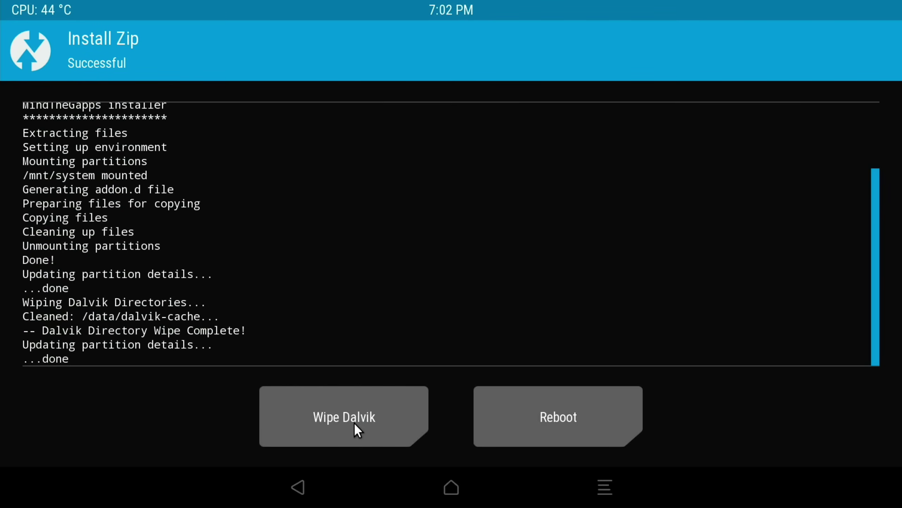
Step: Flash lineage-20.0-rpi-gsfaid.zip from the 001 Android essential folder, and wipe Dalvik
click(301, 483)
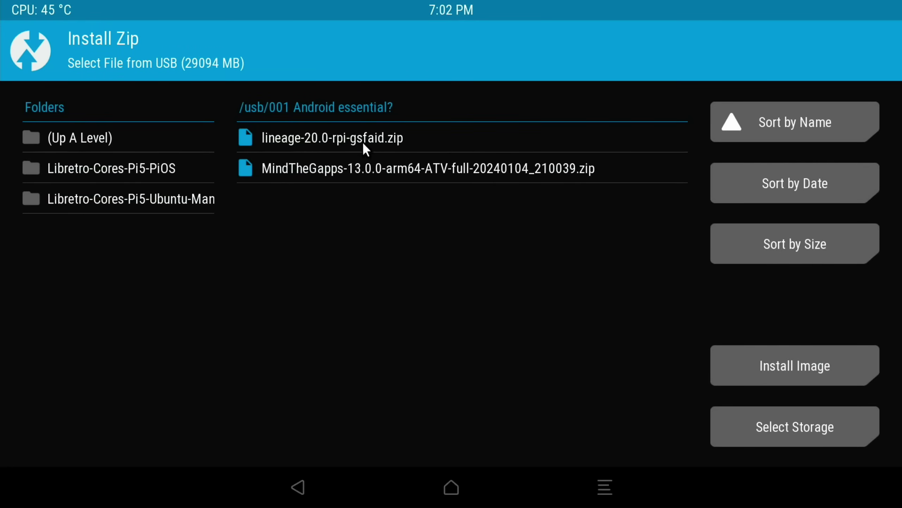
click(344, 142)
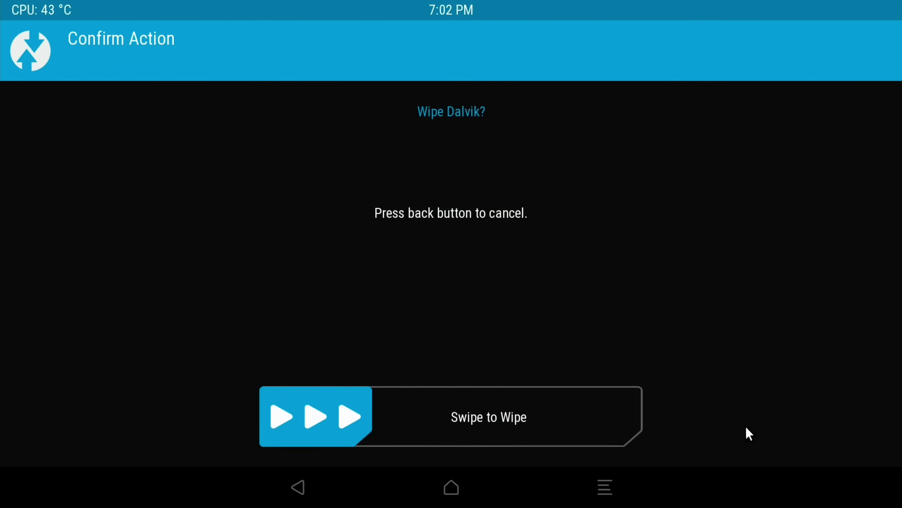
drag(355, 423, 699, 411)
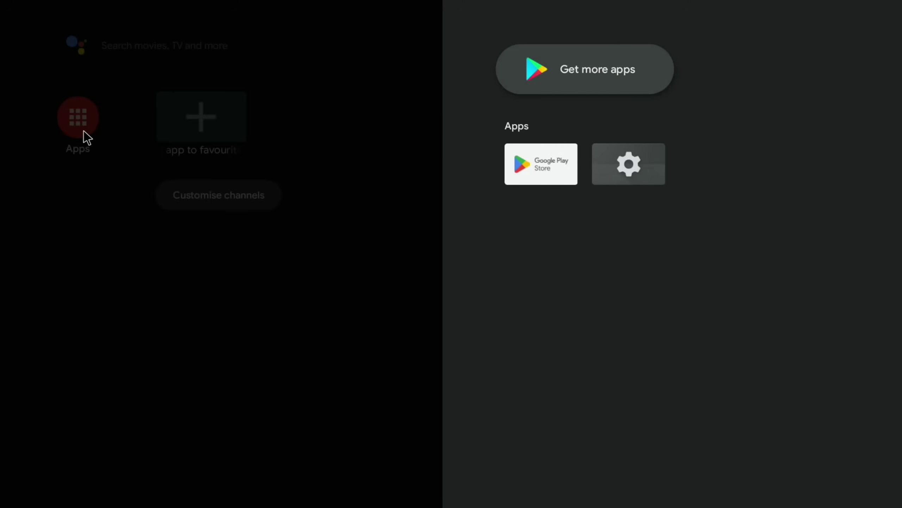
Step: Open the Google Play Store, retry reaching the Google account sign-in page, and leave it without signing in
click(541, 170)
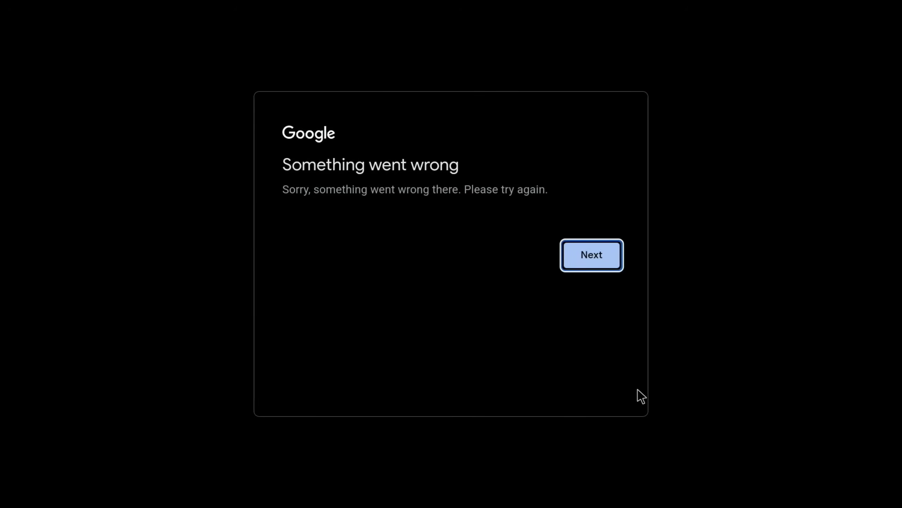
click(581, 260)
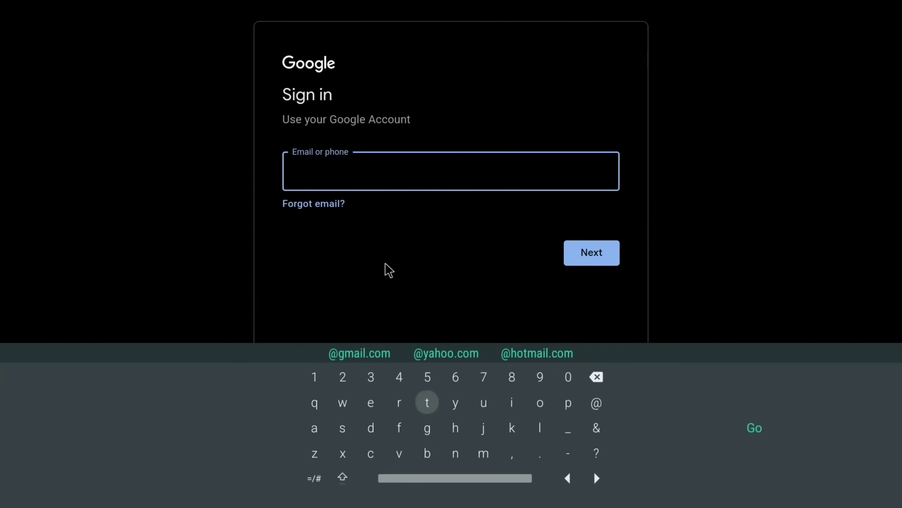
key(F2)
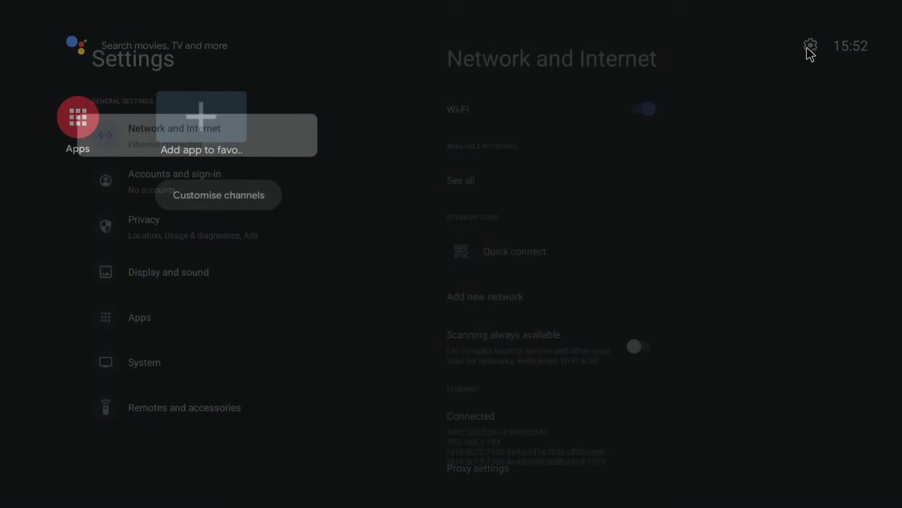
Step: Restart the device through the system settings
click(138, 366)
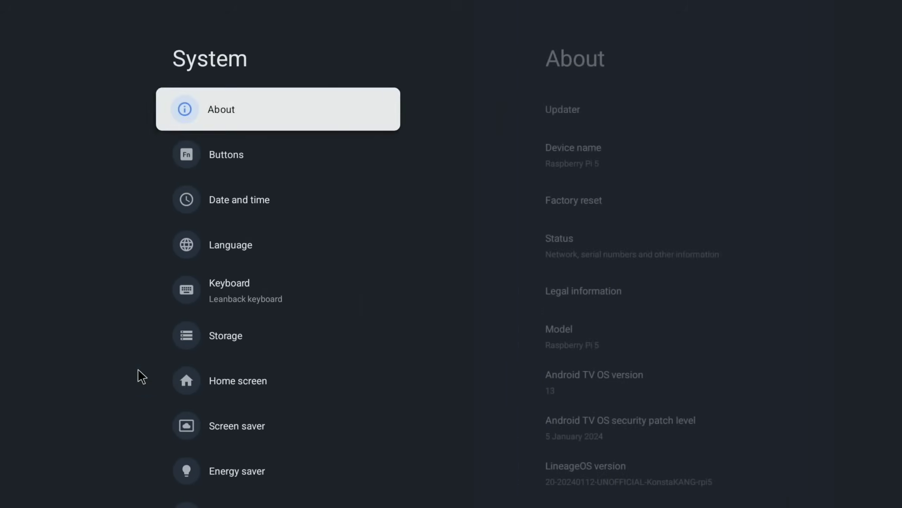
scroll(139, 370, down, 5)
click(130, 455)
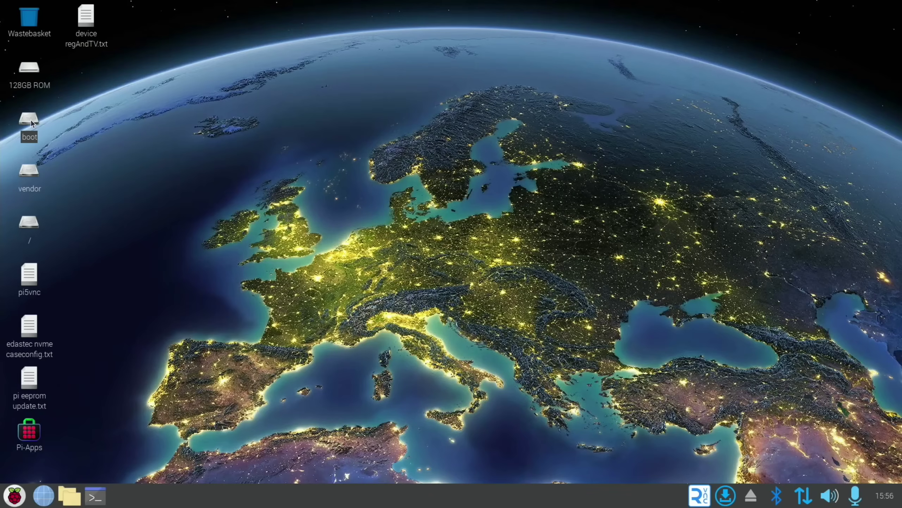
Step: Look for the Android ID text file on the boot drive from the Raspberry Pi desktop, and close the file manager
double_click(29, 120)
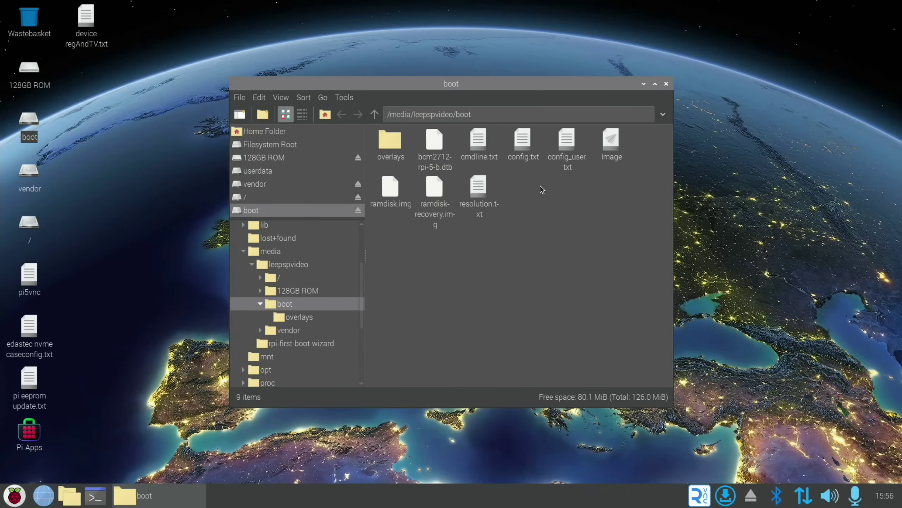
click(567, 149)
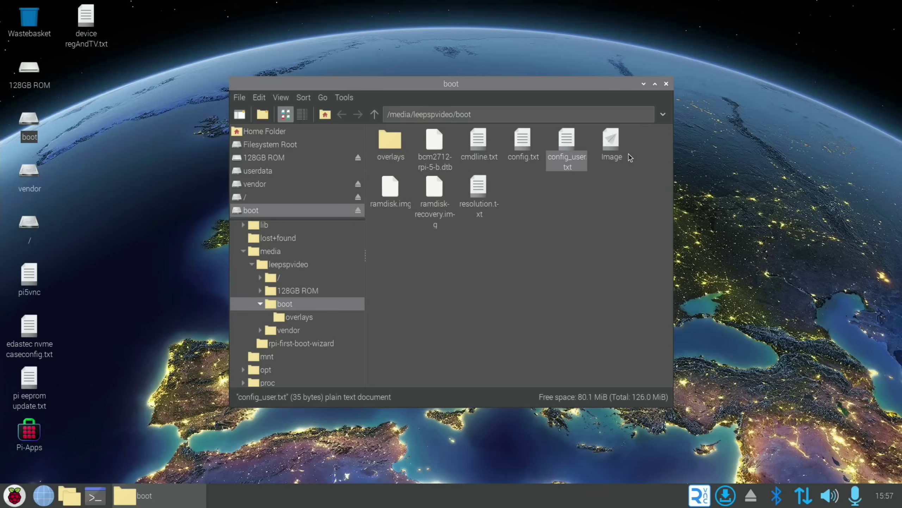
click(667, 85)
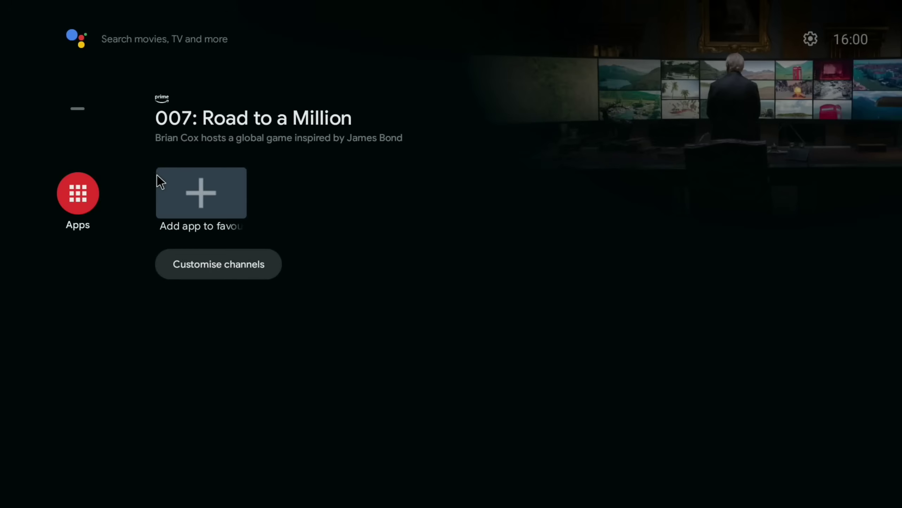
Step: Open the Google Play Store from the Android TV apps list and retry the Google sign-in
click(94, 201)
click(543, 151)
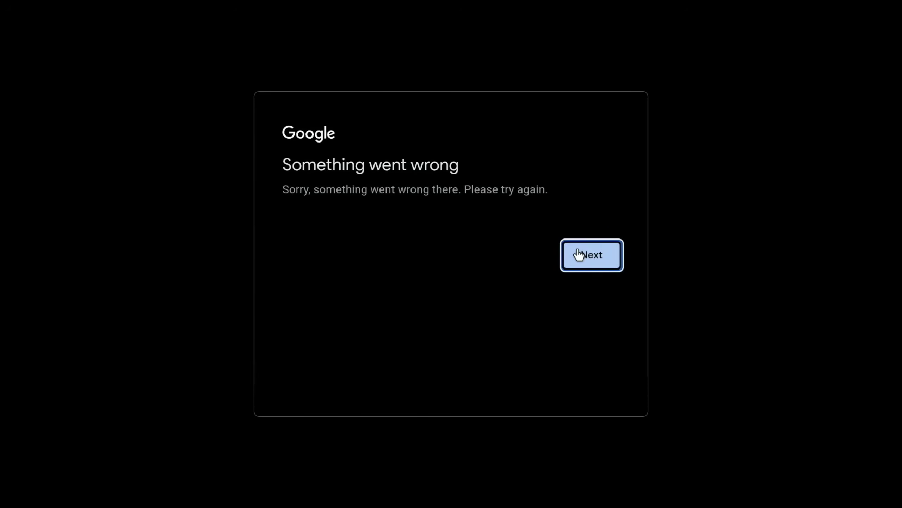
click(579, 255)
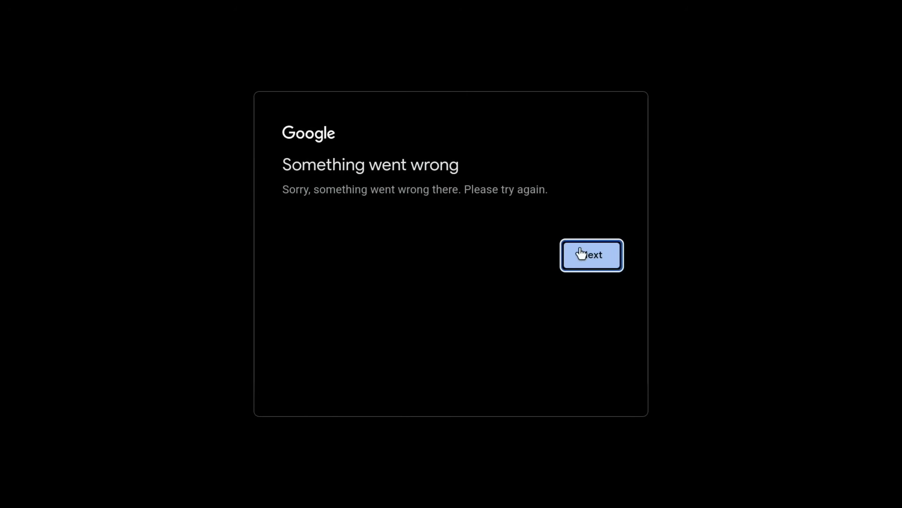
click(580, 254)
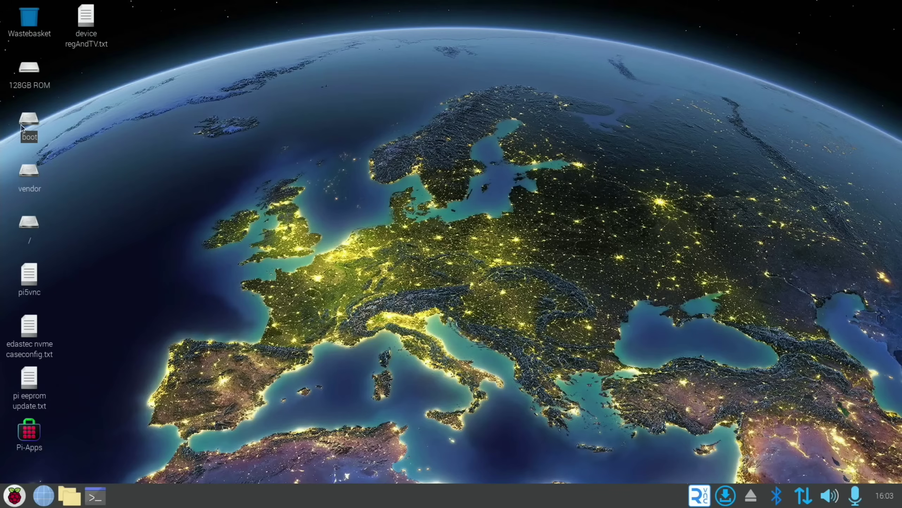
Step: Open gsf-android_id.txt on the boot drive from the Raspberry Pi desktop and copy the device ID from it
double_click(26, 121)
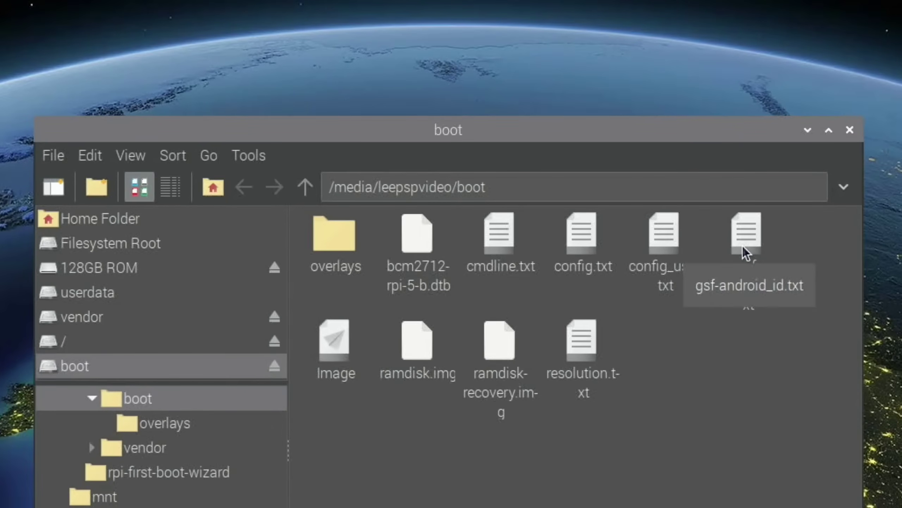
double_click(752, 240)
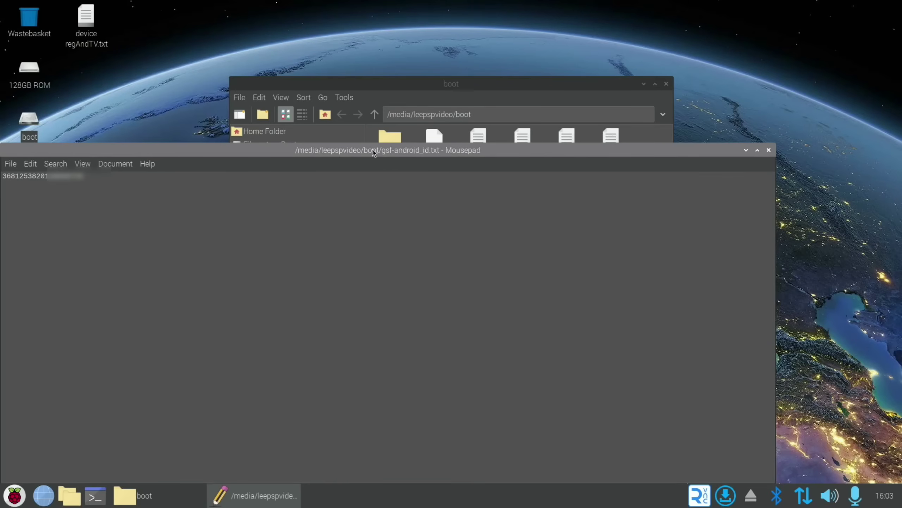
drag(84, 176, 1, 176)
right_click(7, 177)
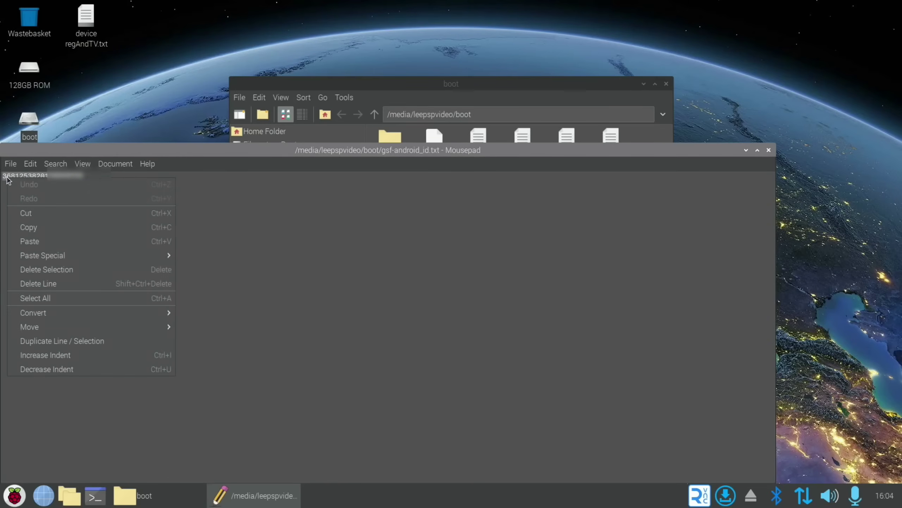
click(28, 227)
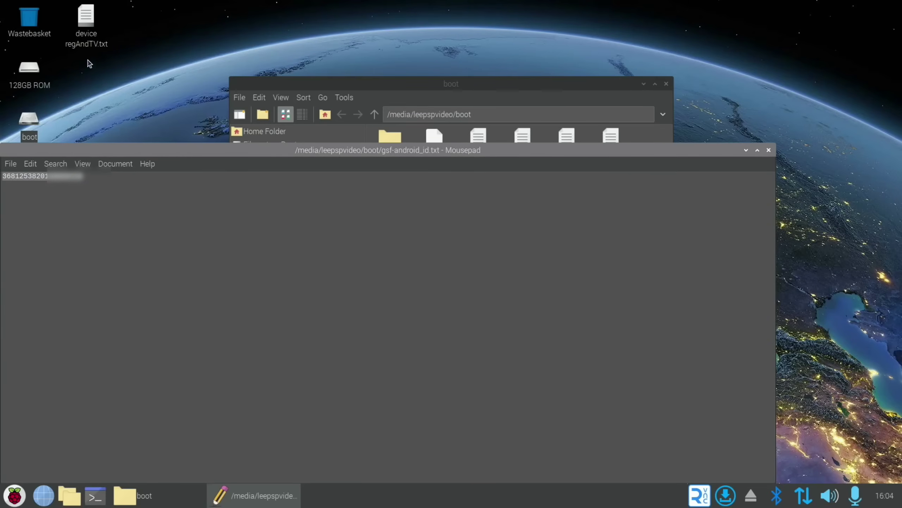
double_click(85, 19)
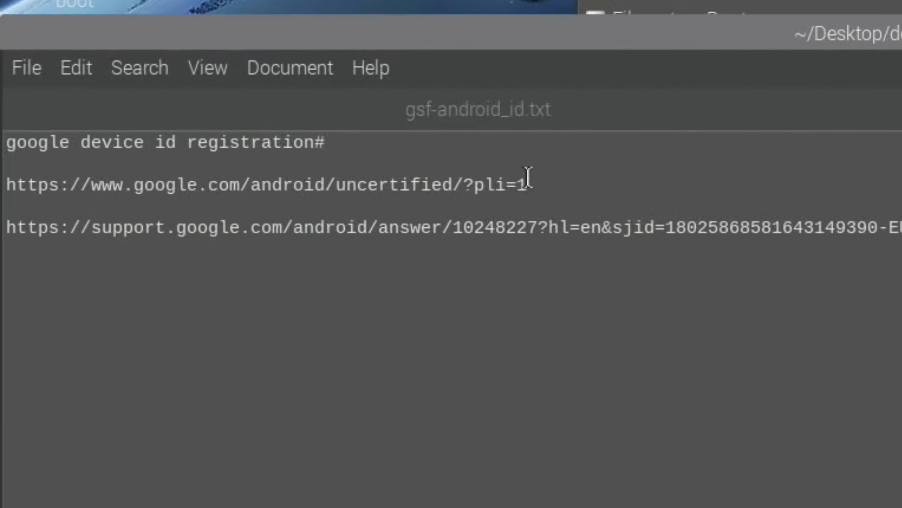
drag(529, 184, 5, 186)
right_click(25, 188)
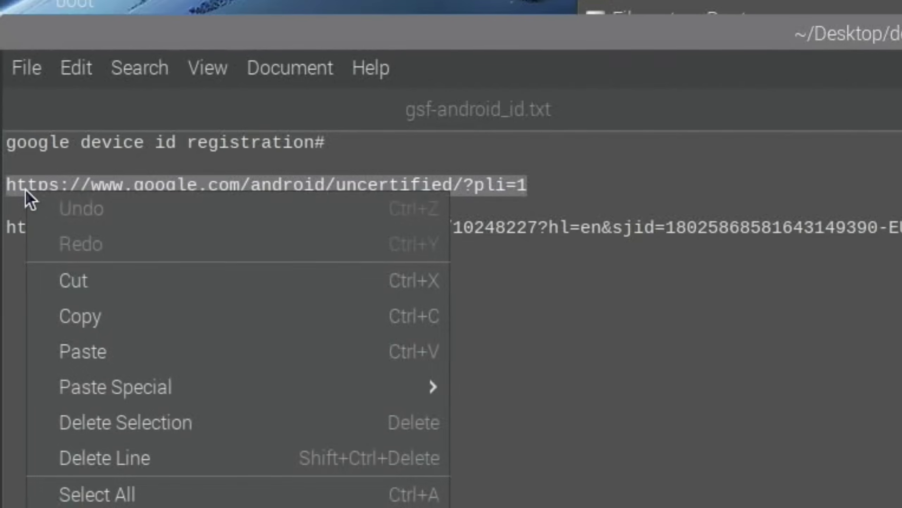
click(102, 316)
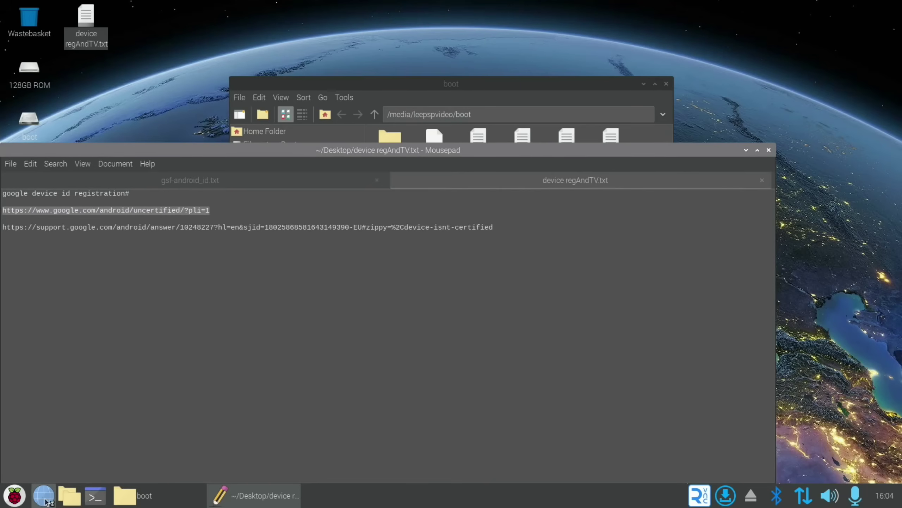
right_click(122, 42)
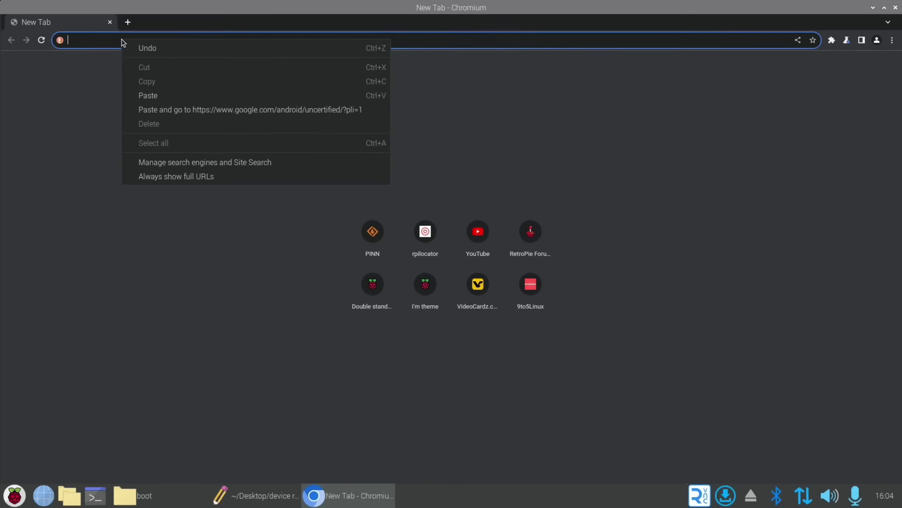
click(151, 96)
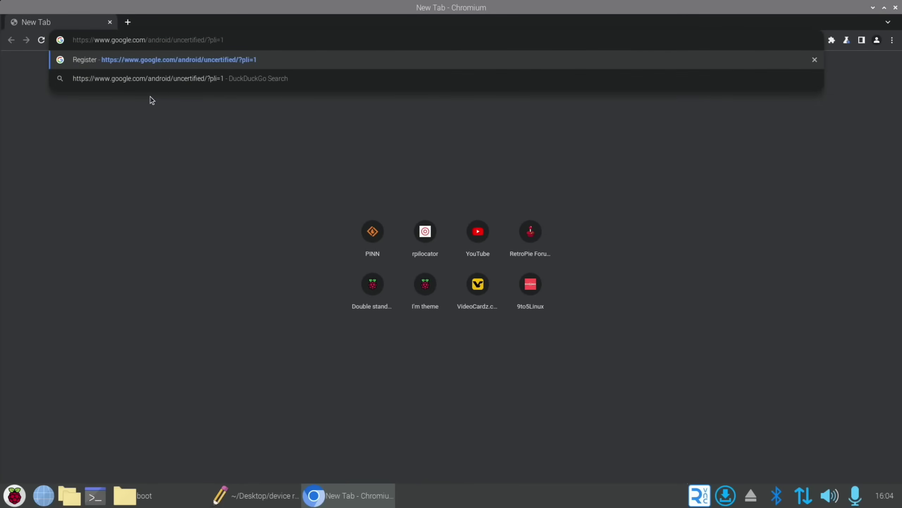
key(Return)
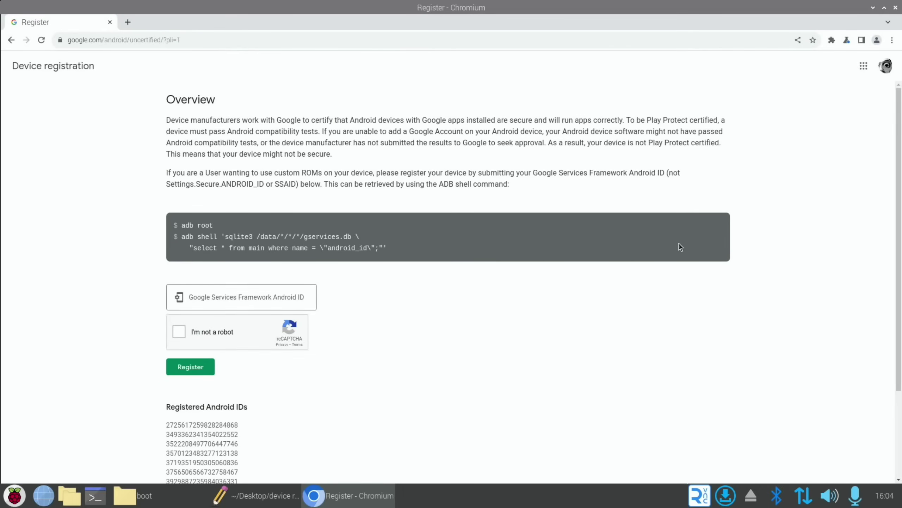
Step: Copy the device ID from gsf-android_id.txt into the Google Services Framework Android ID field, pass the robot check, and register the device
click(254, 495)
right_click(14, 194)
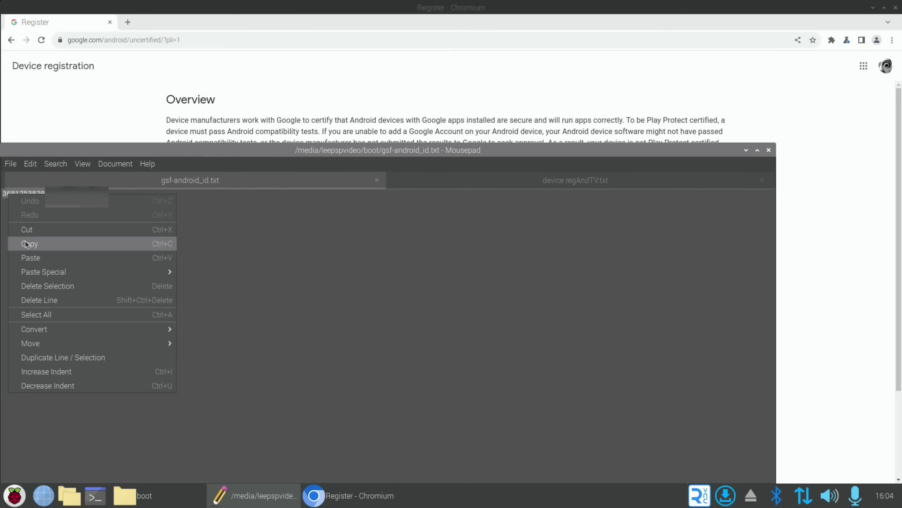
click(25, 241)
click(330, 495)
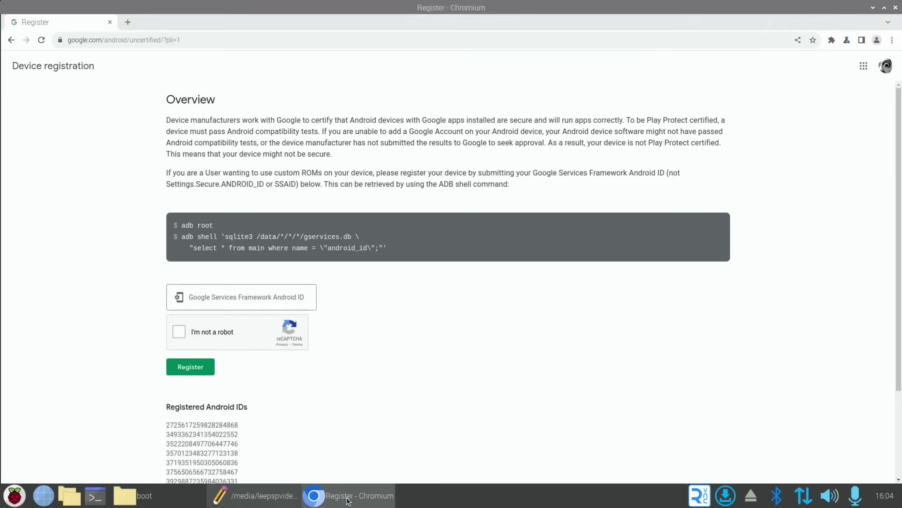
right_click(257, 302)
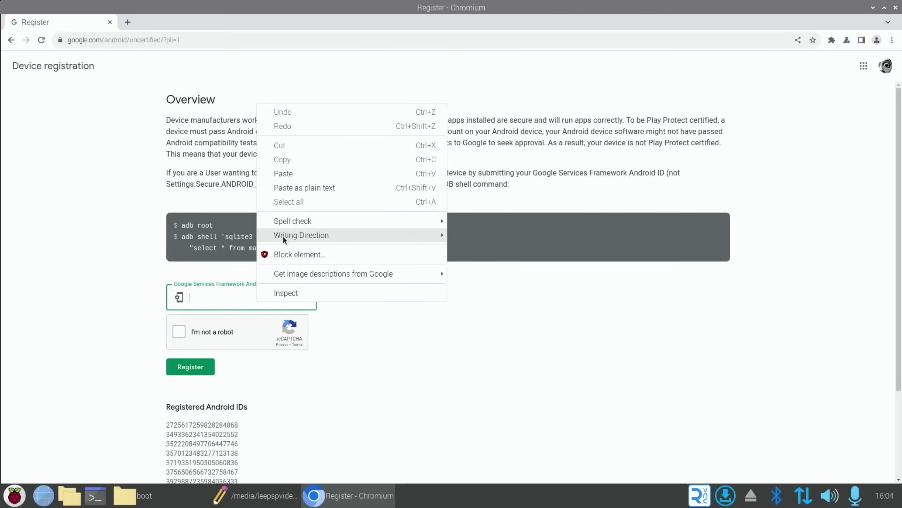
click(284, 173)
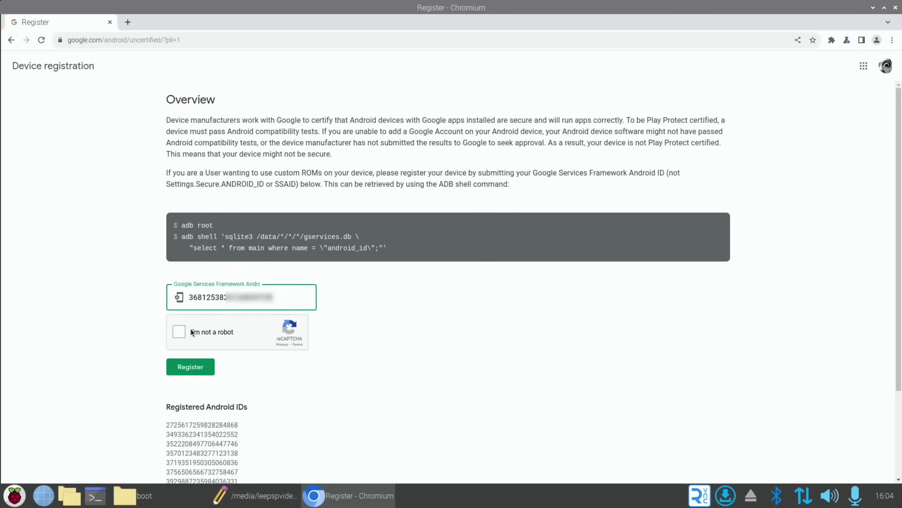
click(180, 332)
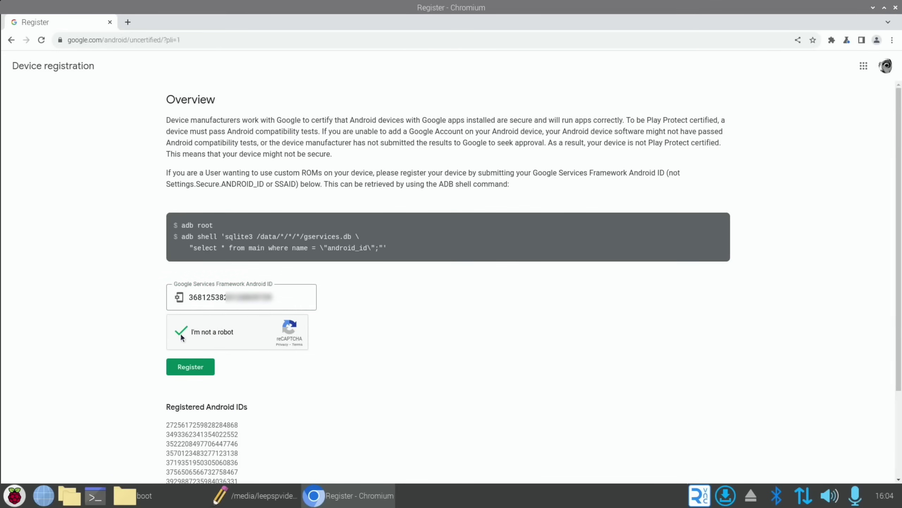
click(191, 368)
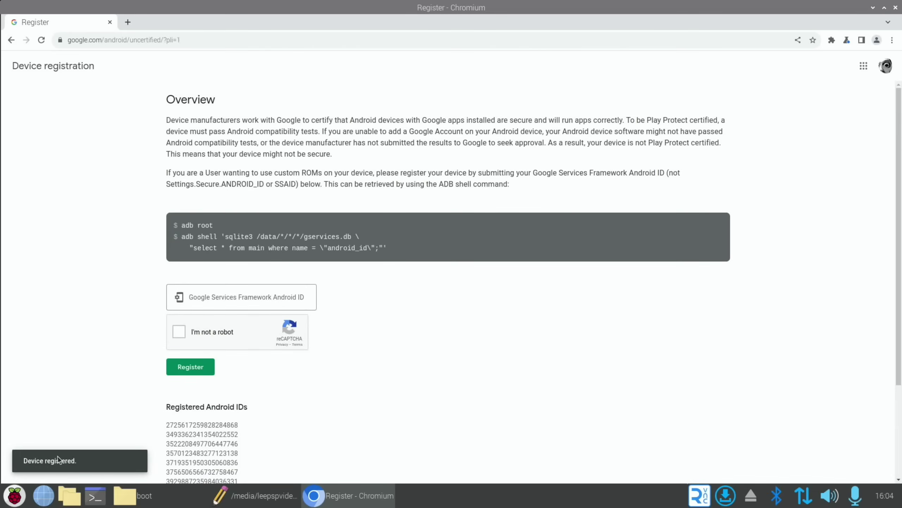
Step: Close the browser, the text editor and the boot folder's file manager on the Raspberry Pi desktop
click(897, 7)
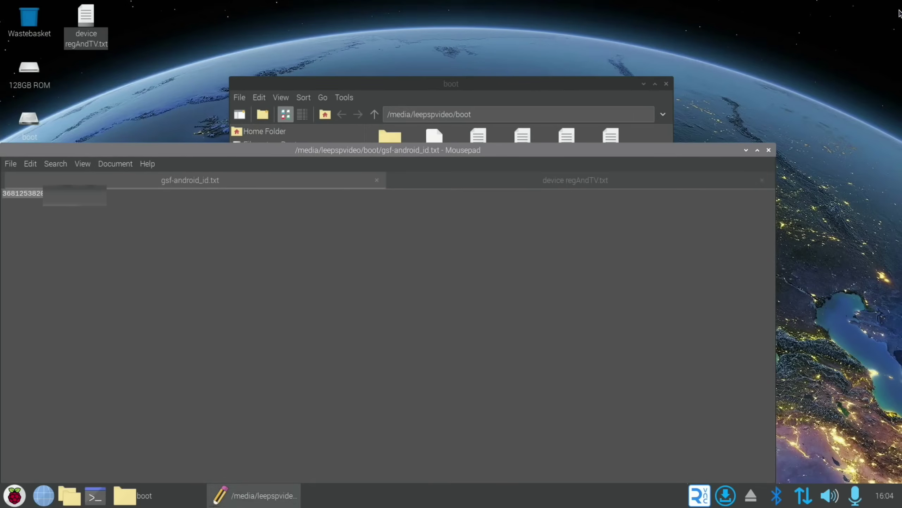
click(769, 150)
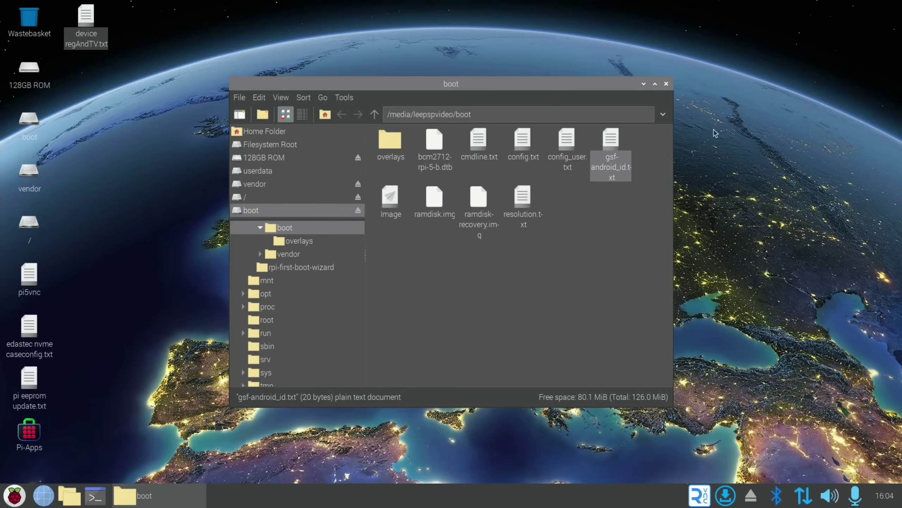
click(667, 85)
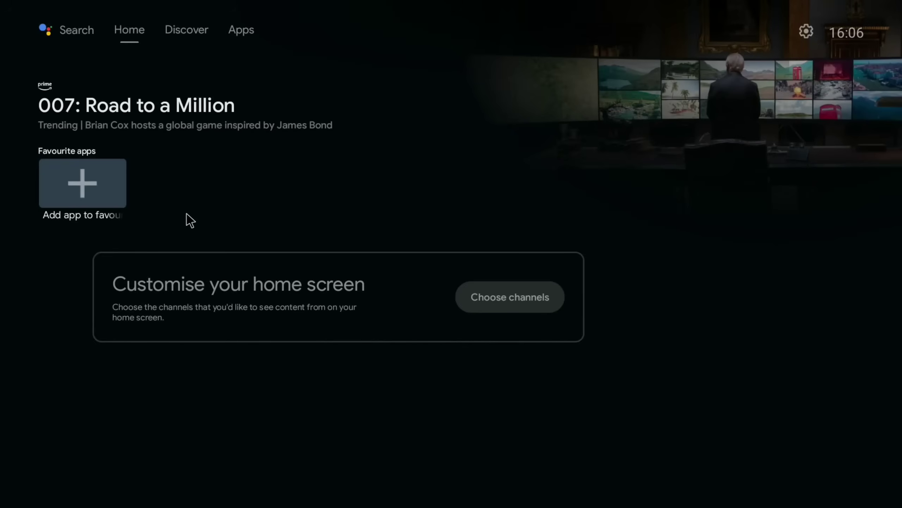
Step: Add the Play Store to the Android TV favourite apps, and install Spotify from the store's Featured Apps
click(96, 192)
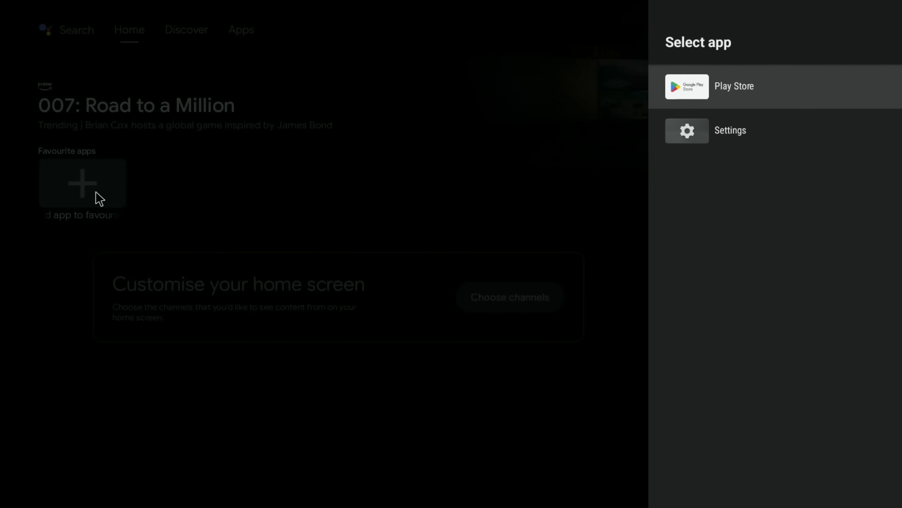
click(684, 91)
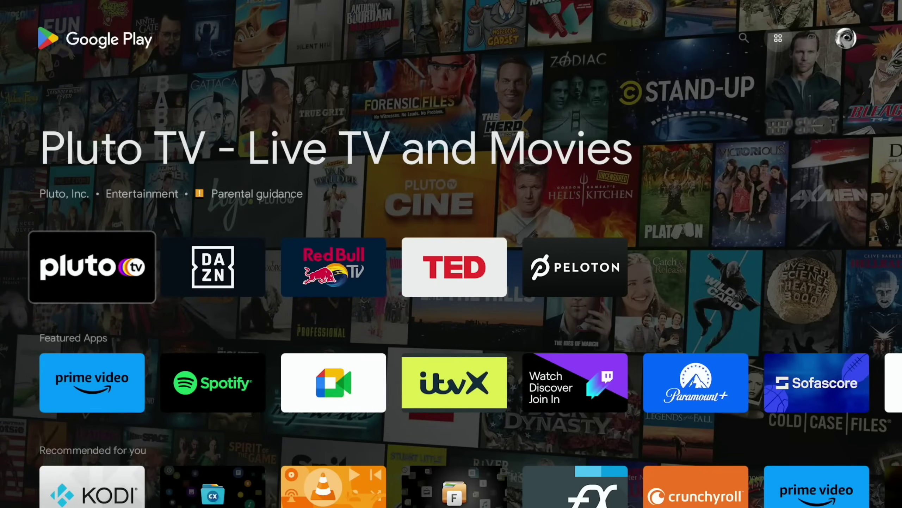
key(Down)
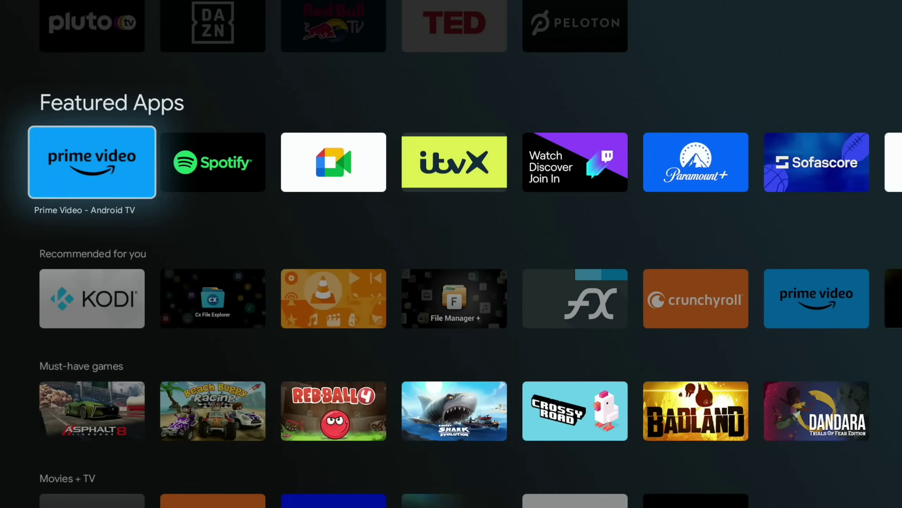
key(Right)
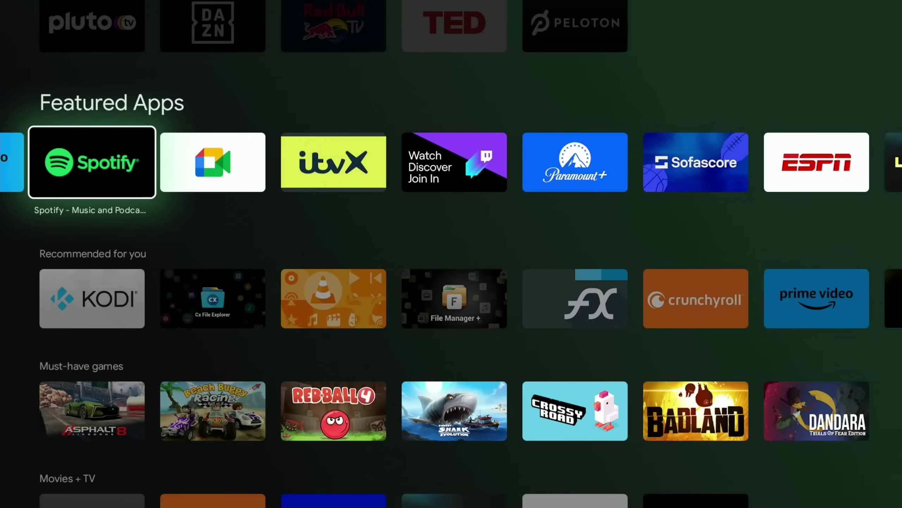
key(Return)
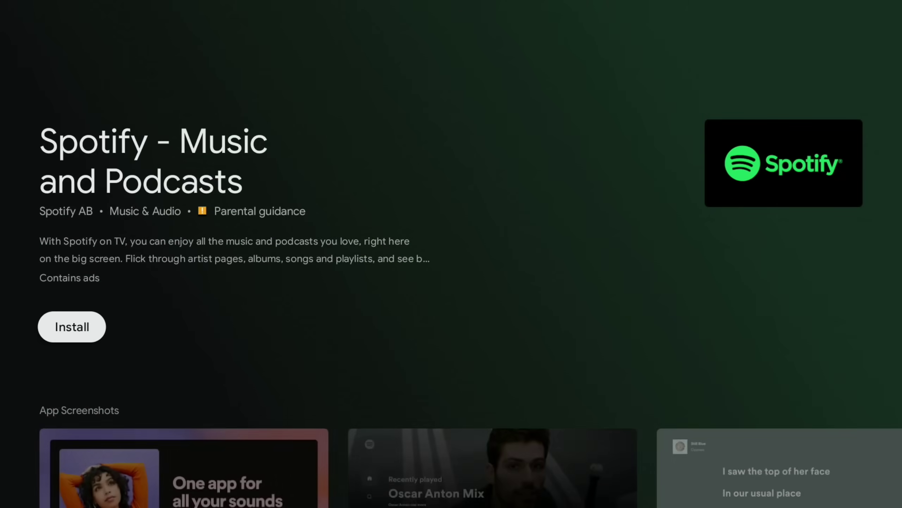
key(Return)
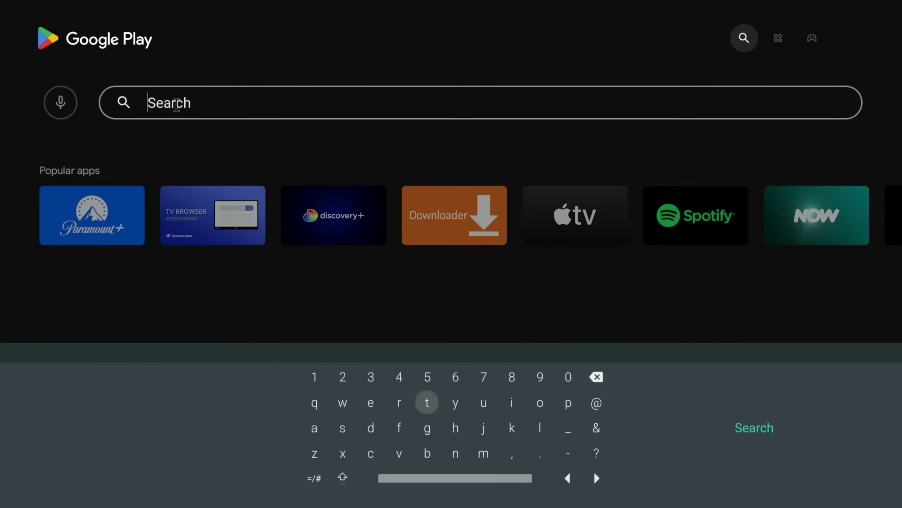
Step: Search Google Play for "firefox" and install TV Web Browser - BrowseHere from the related results
text(f)
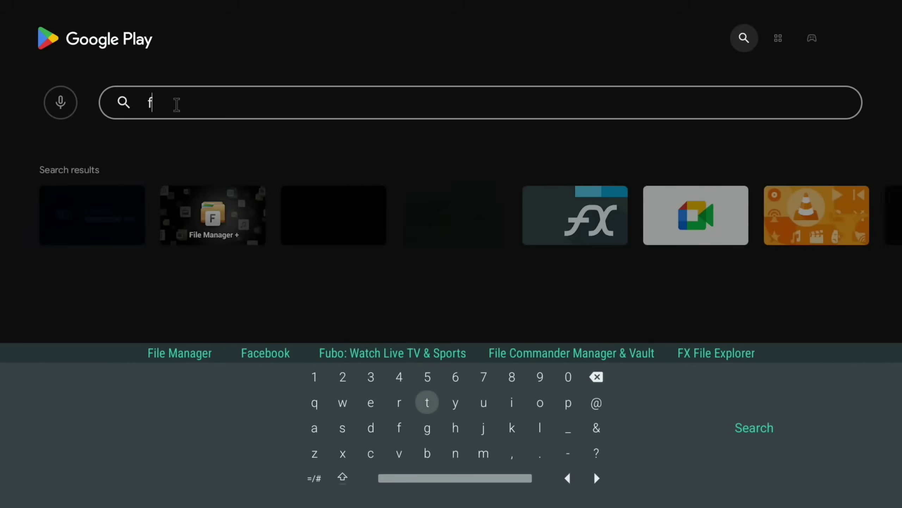
text(irefox)
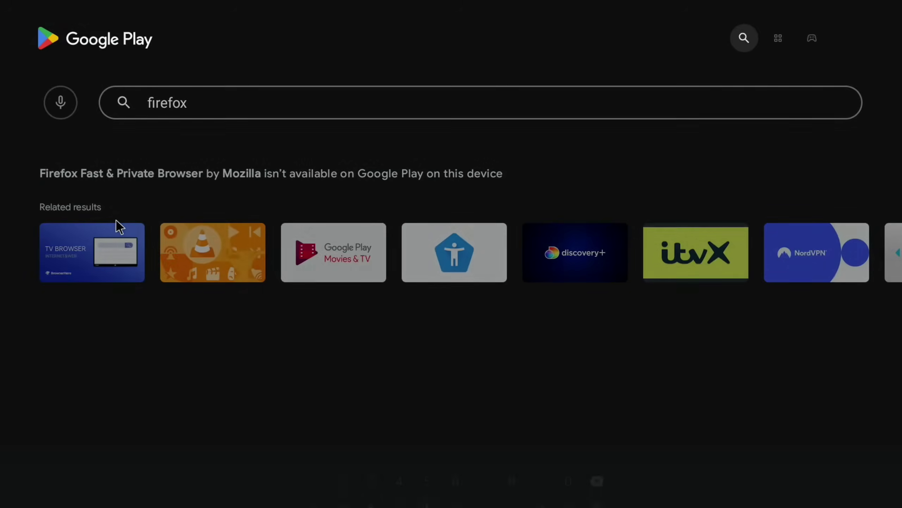
click(115, 220)
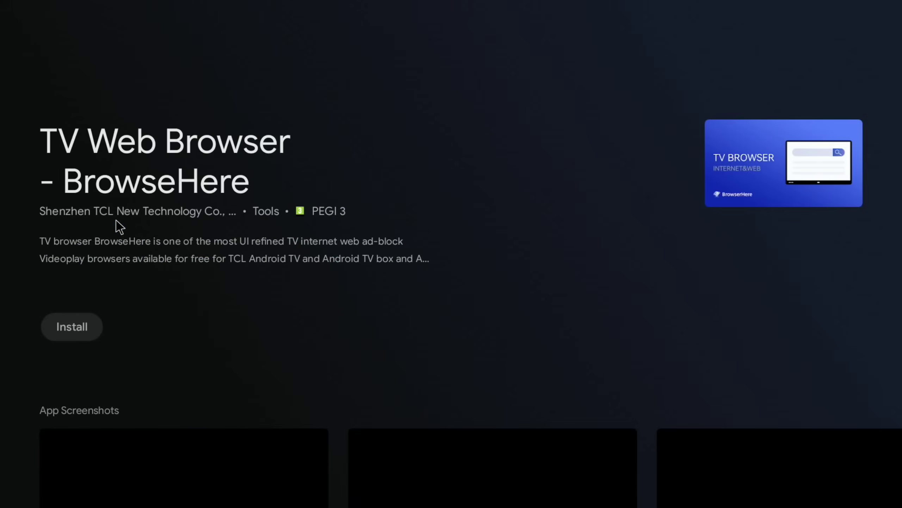
click(78, 333)
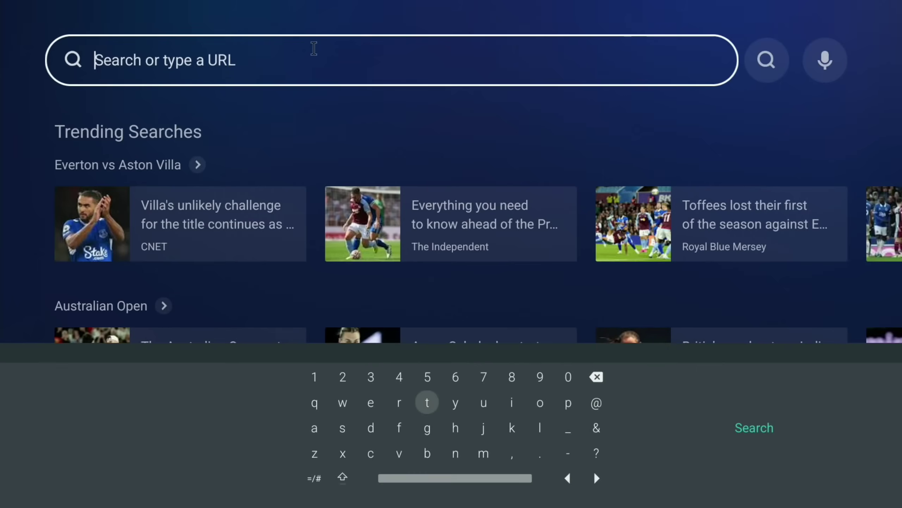
Step: Search BrowseHere for "konstakang android tv", open KonstaKANG's LineageOS 20 Android TV page for Raspberry Pi 5, and read through its FAQ and changelog
text(konstakang android tv)
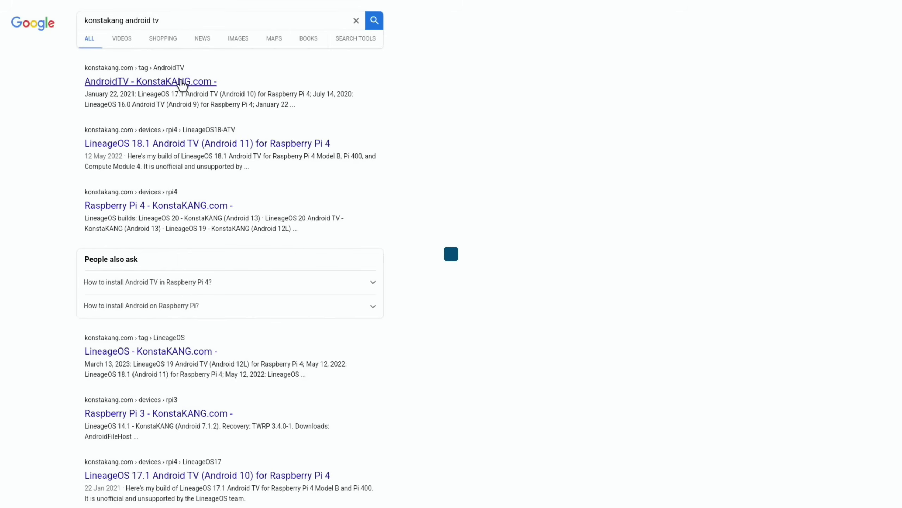
click(182, 83)
mouse_move(856, 23)
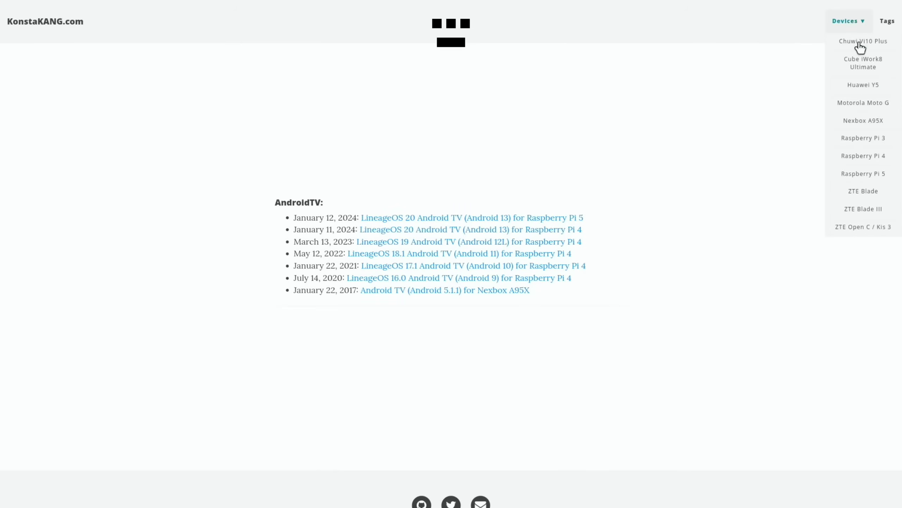
click(864, 174)
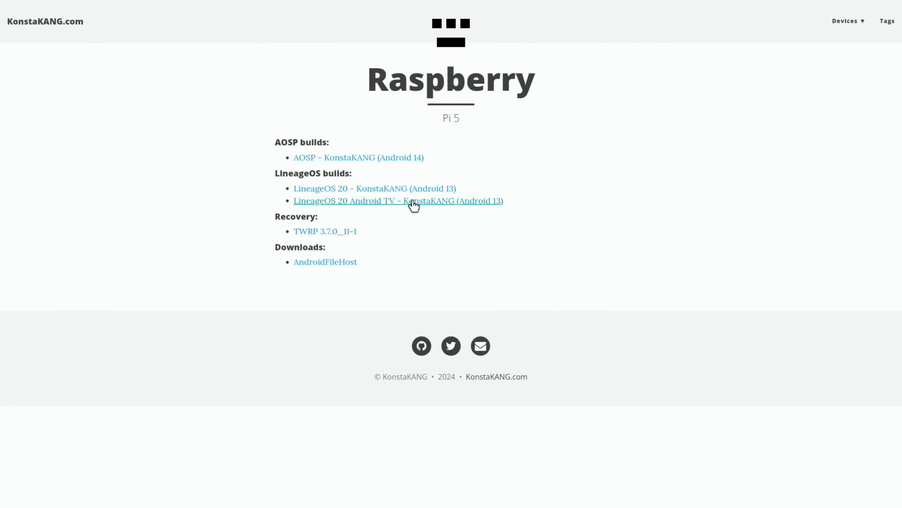
click(414, 203)
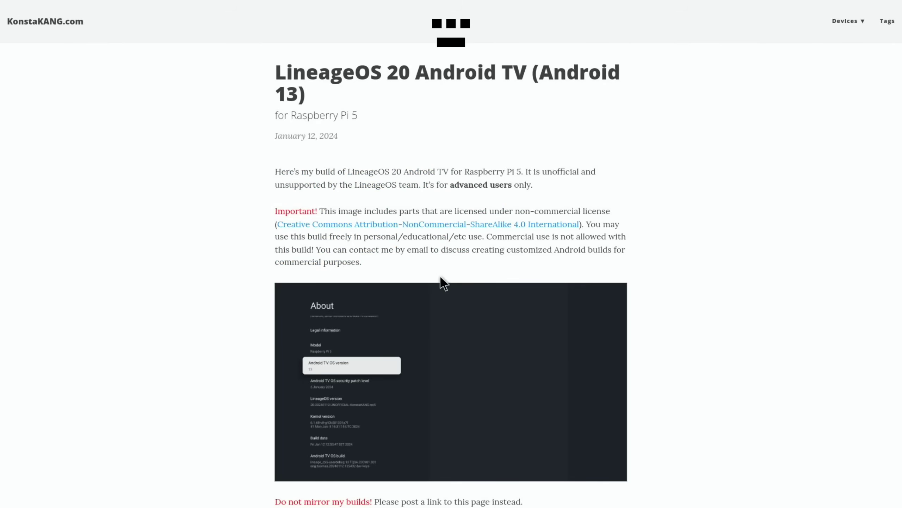
scroll(441, 282, down, 15)
scroll(439, 275, down, 20)
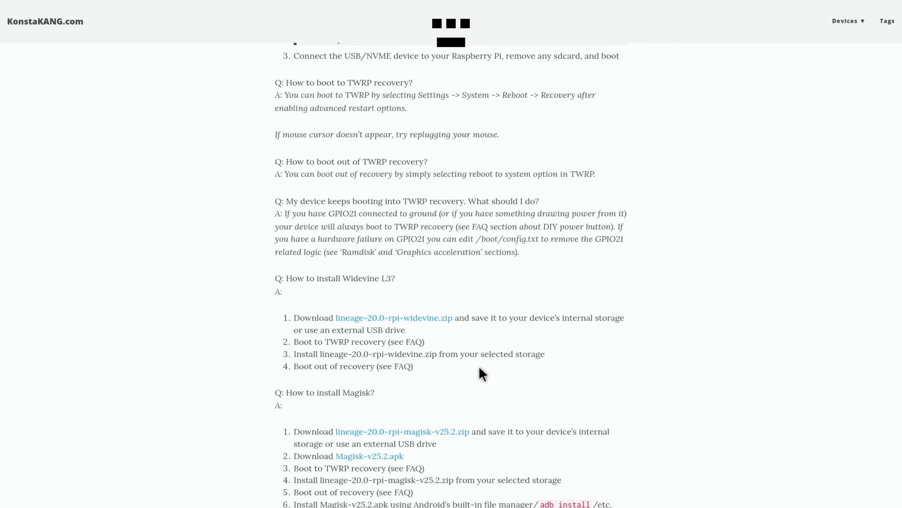
scroll(480, 373, down, 8)
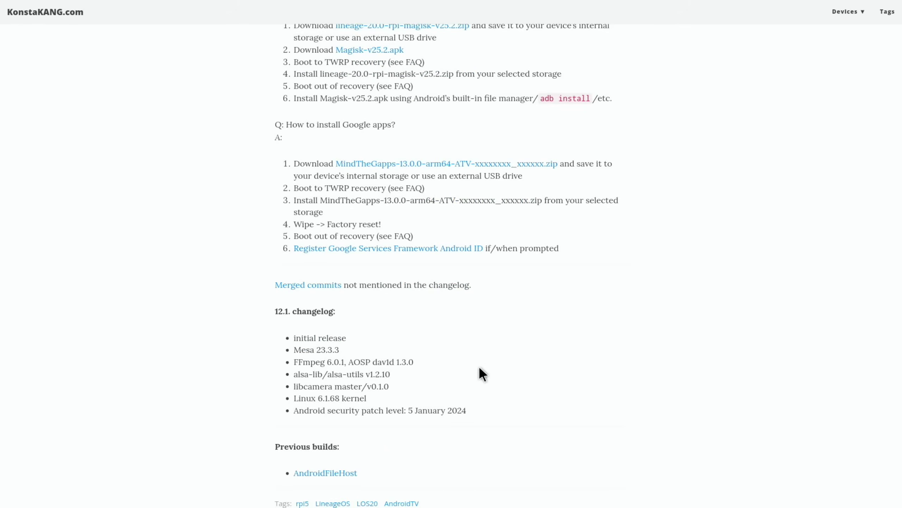